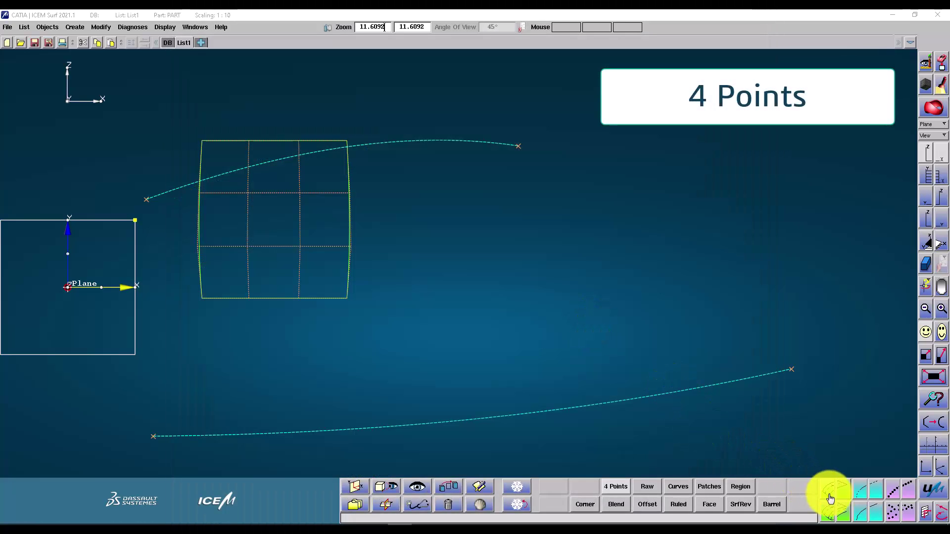
Step: Create a rectangular 4 Points patch from one point on the upper curve and a diagonal point on the lower curve
left_click(827, 491)
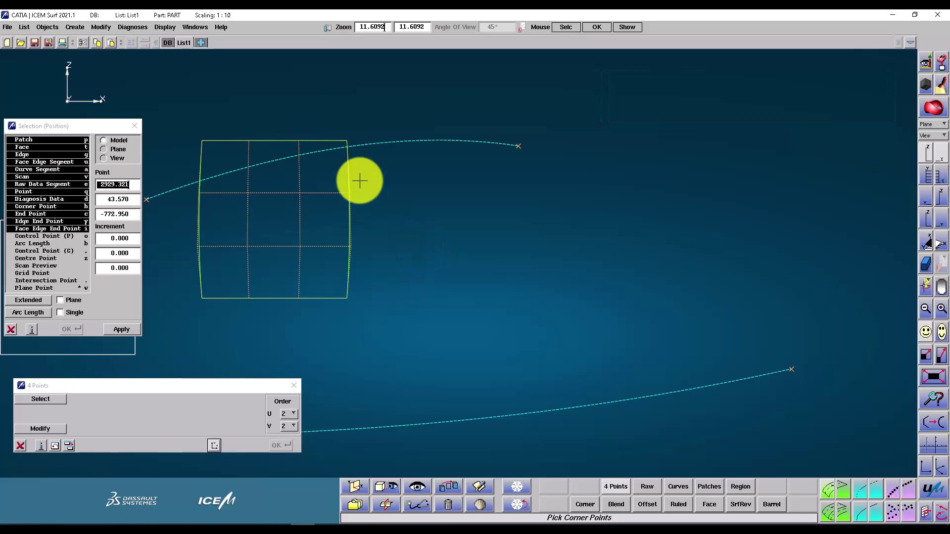
left_click(376, 143)
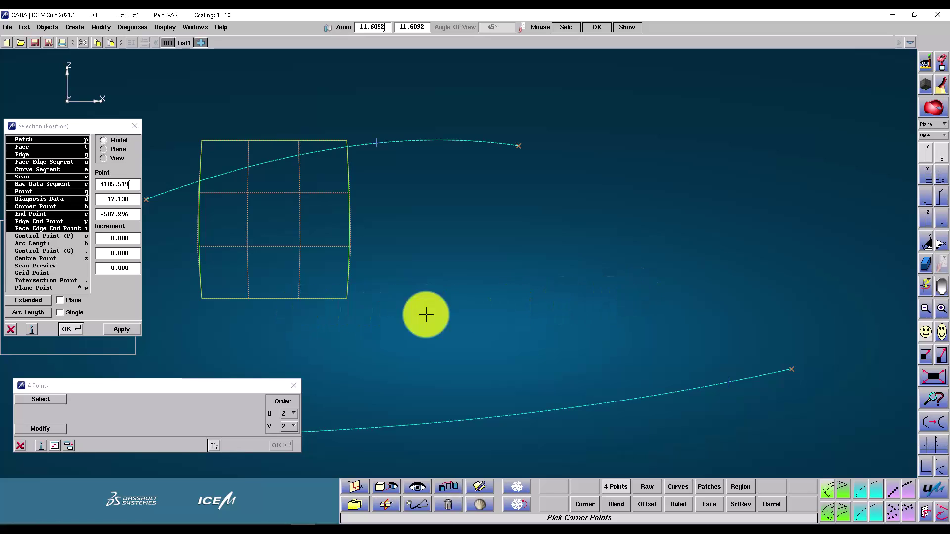
middle_click(602, 292)
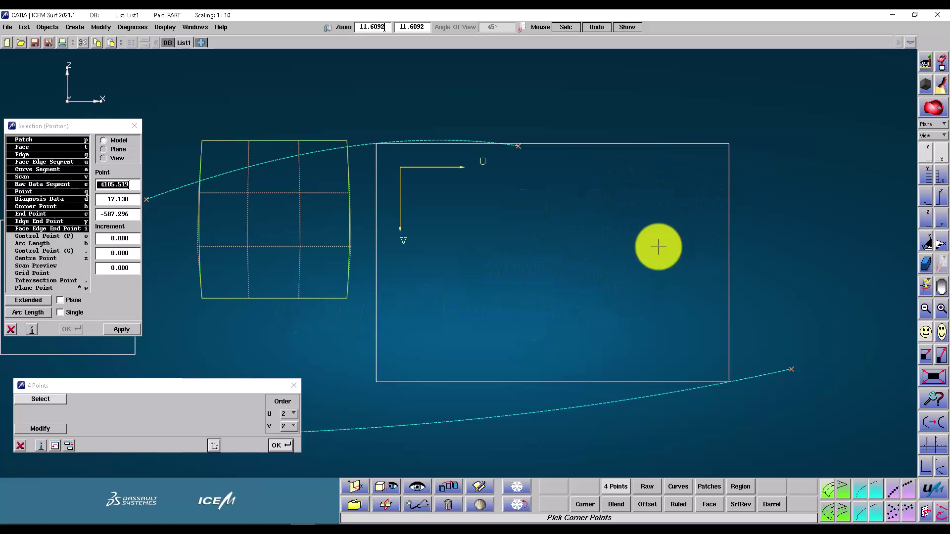
Step: Set the order of the 4 Points patch to 5 in both U and V
left_click(290, 411)
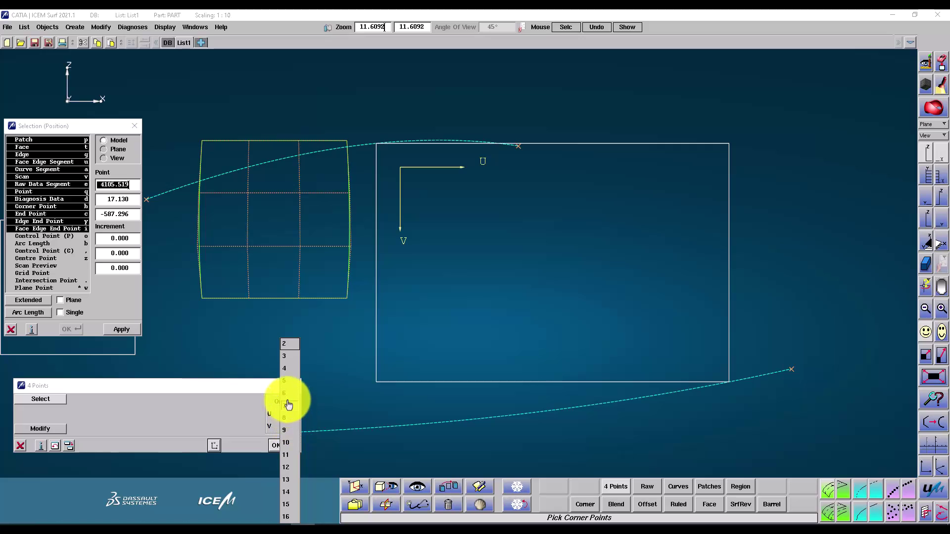
left_click(289, 385)
left_click(291, 427)
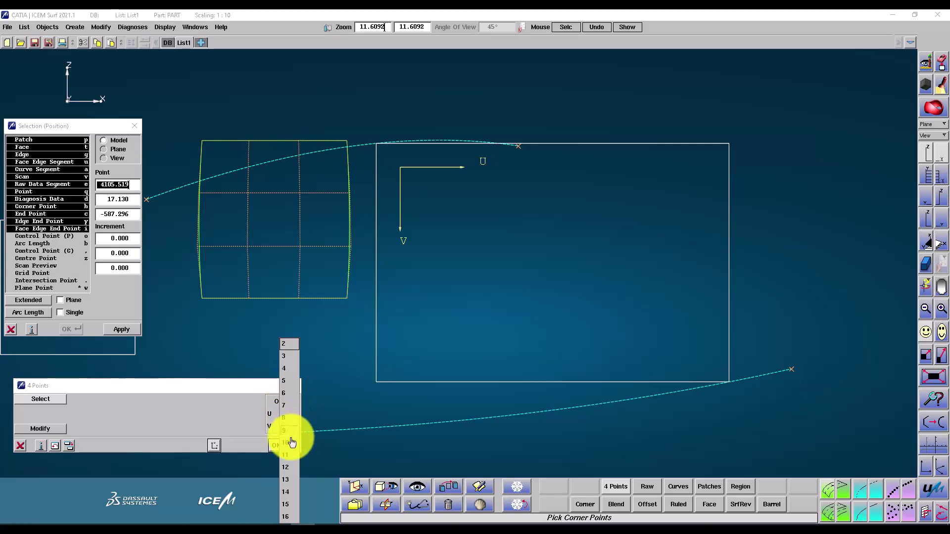
left_click(285, 381)
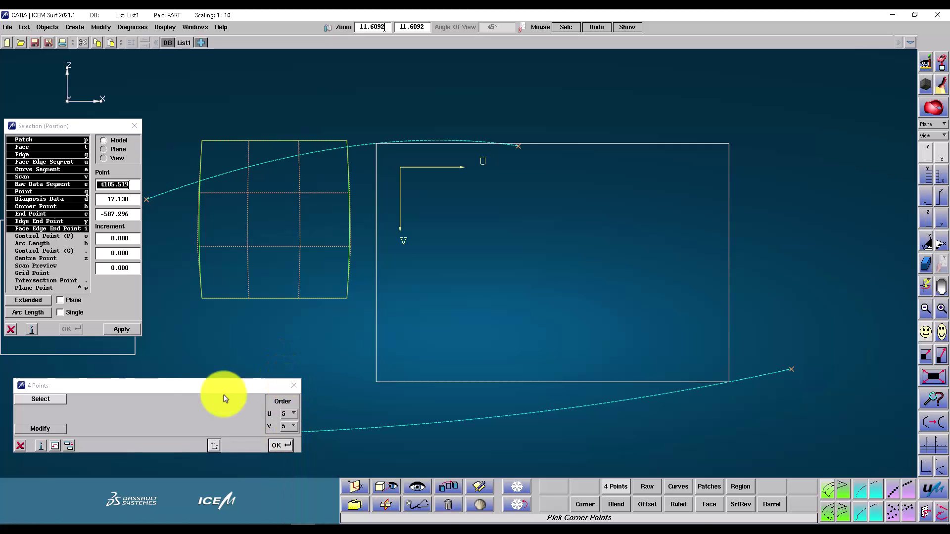
Step: Create a second 4 Points patch with corners on the small patch's lower edge, the rectangle's upper and right edges, and the lower curve
left_click(55, 400)
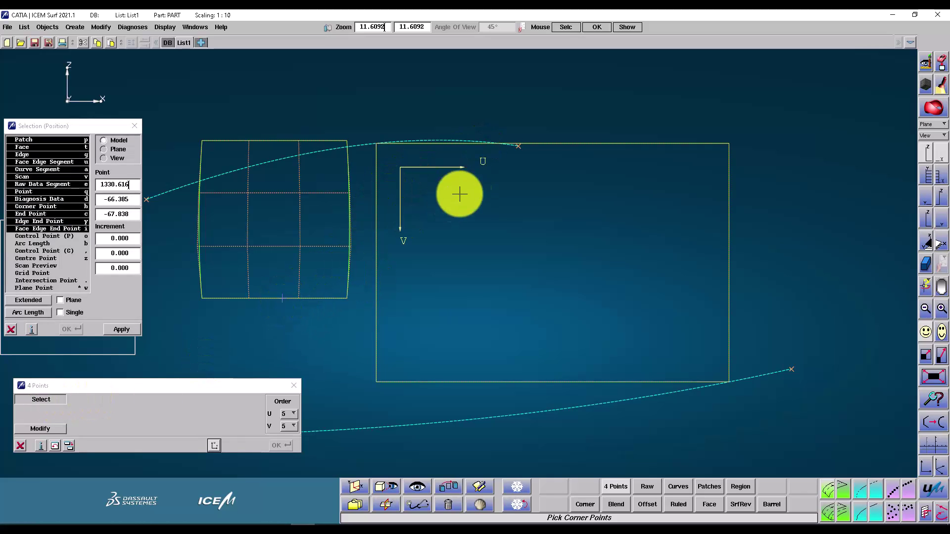
left_click(554, 144)
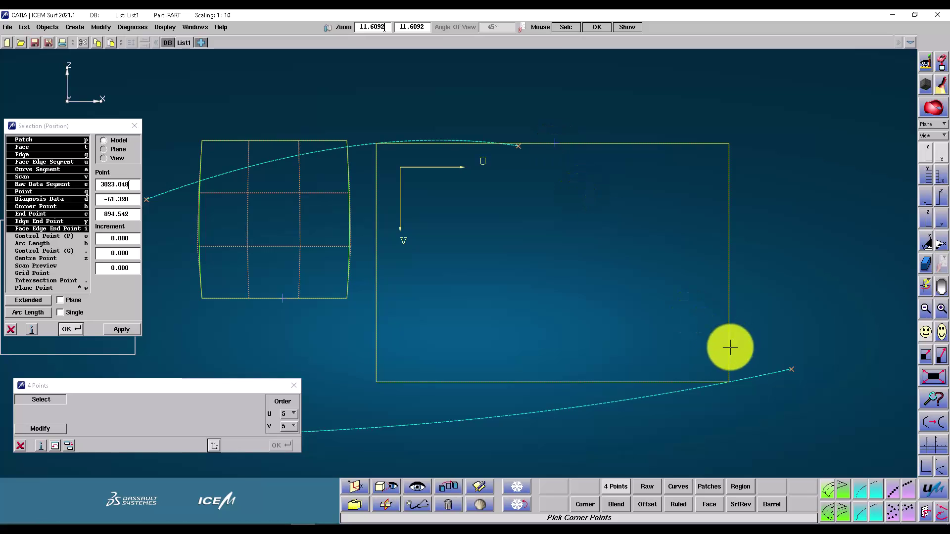
left_click(730, 348)
left_click(468, 417)
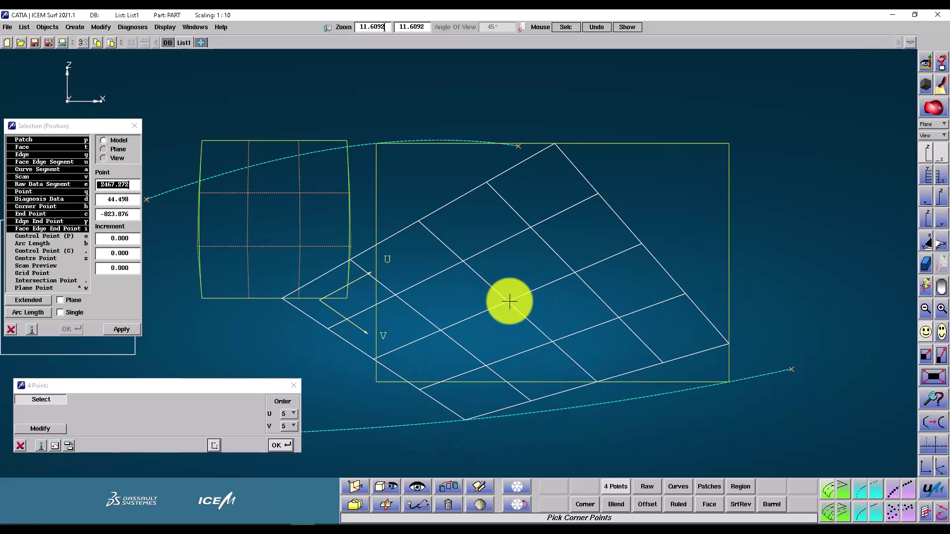
Step: Create another rectangular 4 Points patch from two diagonal points picked in the empty space above and to the right of the existing patches
middle_click_drag(610, 248, 571, 259, "ctrl+shift")
right_click_drag(570, 259, 579, 295, "ctrl+shift")
middle_click_drag(581, 277, 534, 289, "ctrl+shift")
left_click(49, 398)
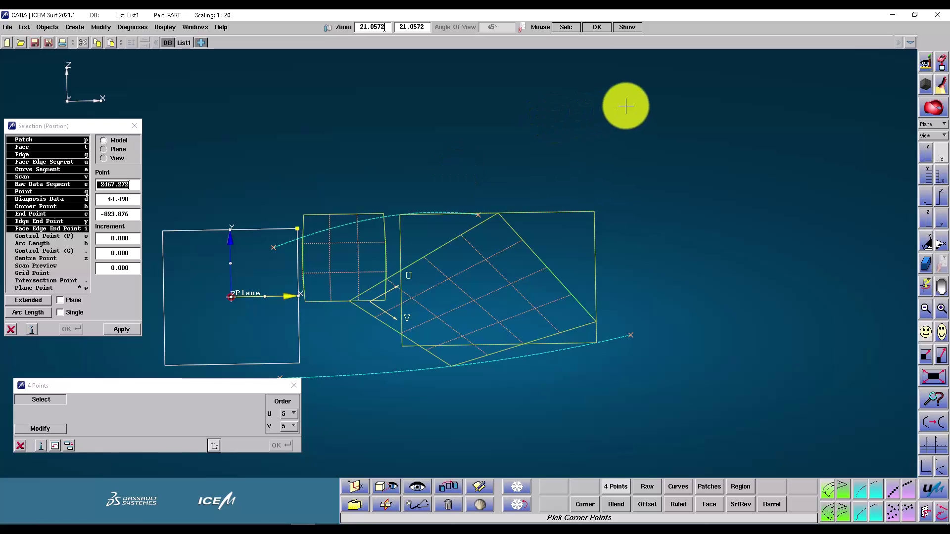
left_click(574, 90)
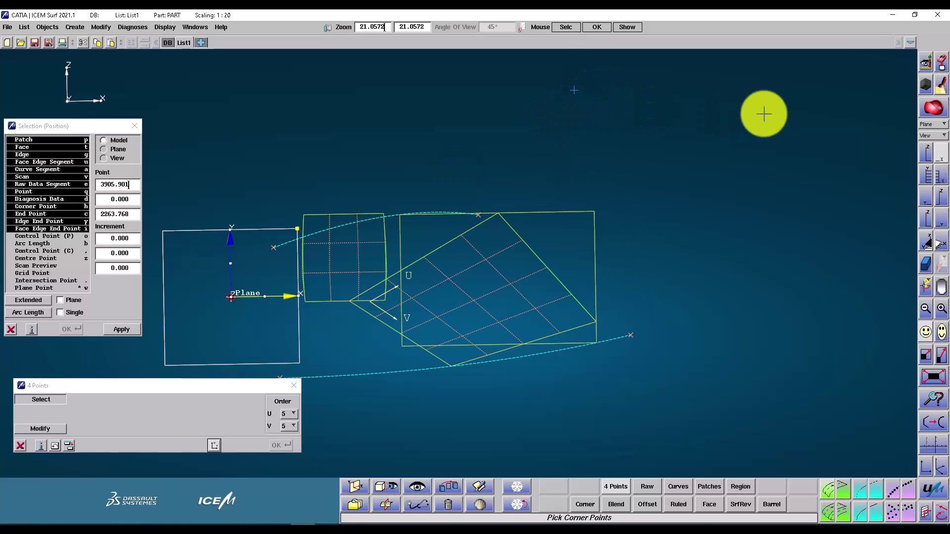
left_click(825, 272)
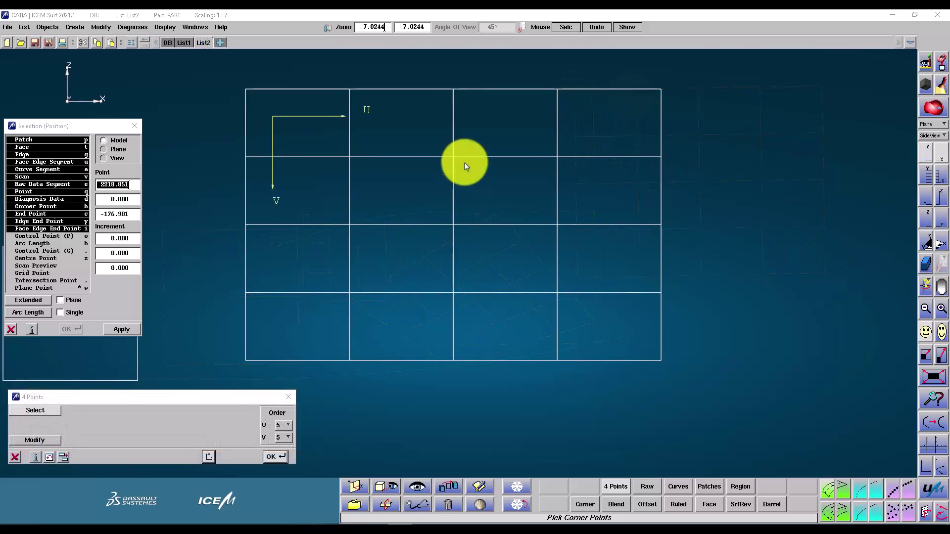
Step: Start control point modification (CtrlP) on the rectangular patch of order 5 by 5
left_click(43, 445)
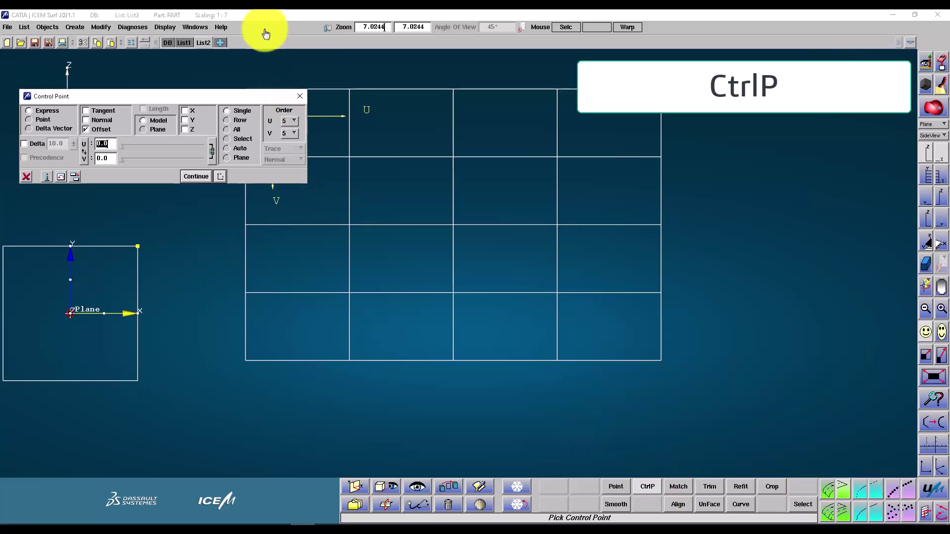
left_click(301, 96)
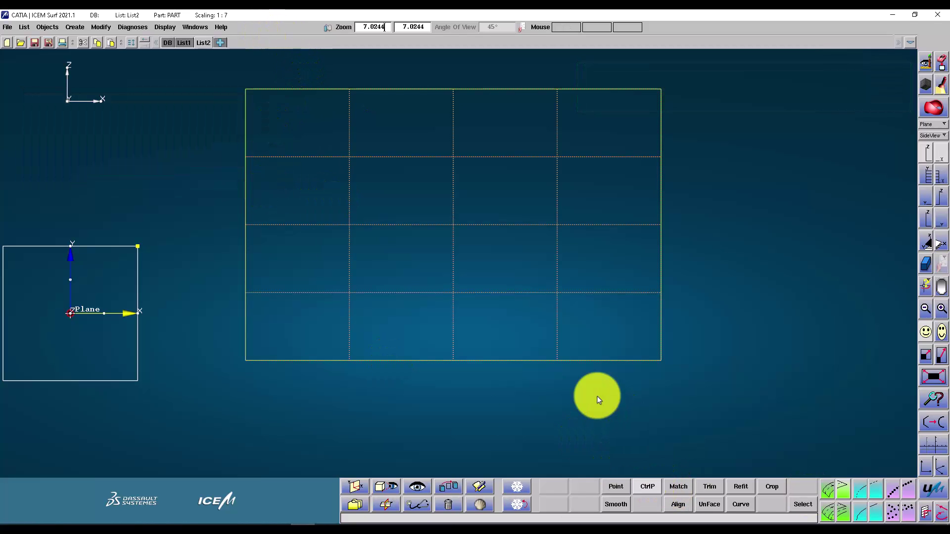
left_click(844, 491)
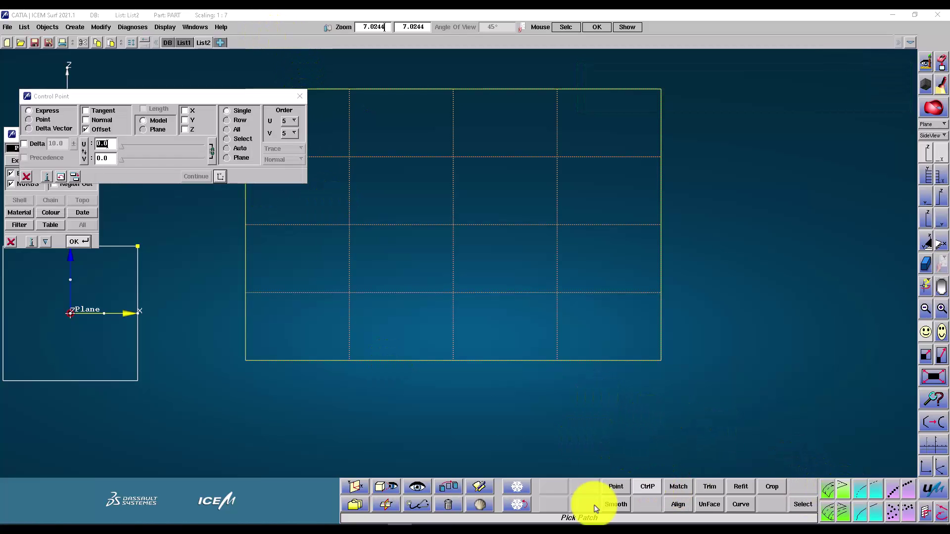
left_click(434, 196)
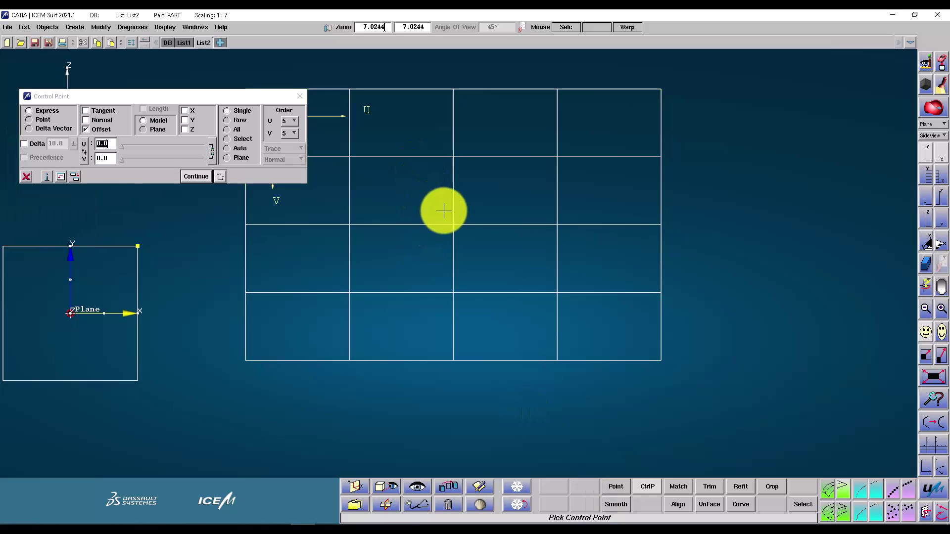
Step: Raise the inner control point rows running along U, using Row and Normal modes, to give the patch an arched shape
left_click_drag(458, 265, 475, 129, "ctrl")
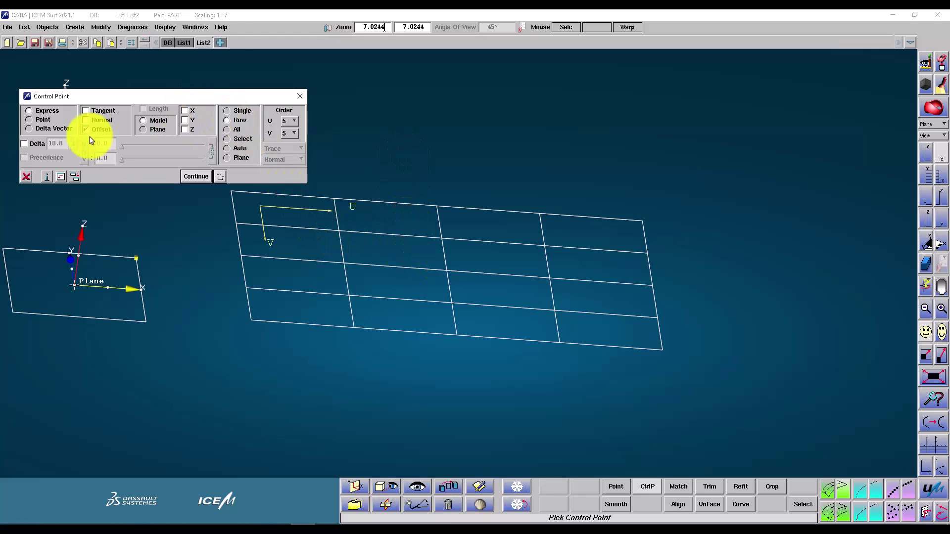
left_click_drag(526, 248, 534, 228)
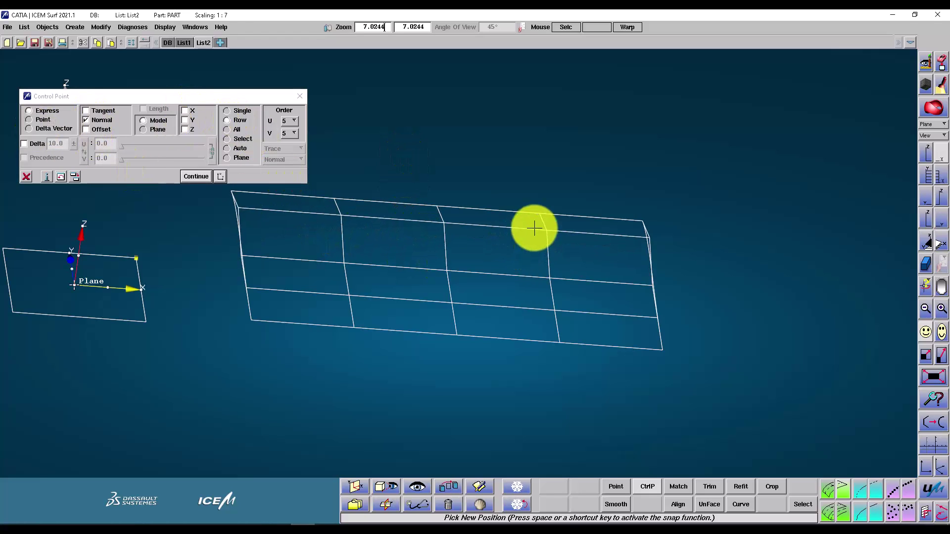
middle_click_drag(465, 302, 570, 305)
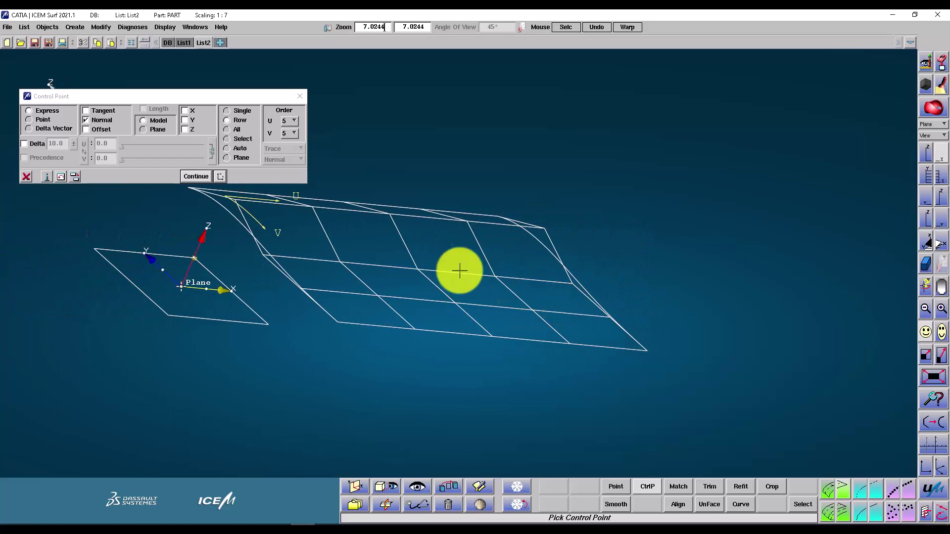
left_click_drag(447, 269, 484, 272)
left_click_drag(494, 303, 514, 276)
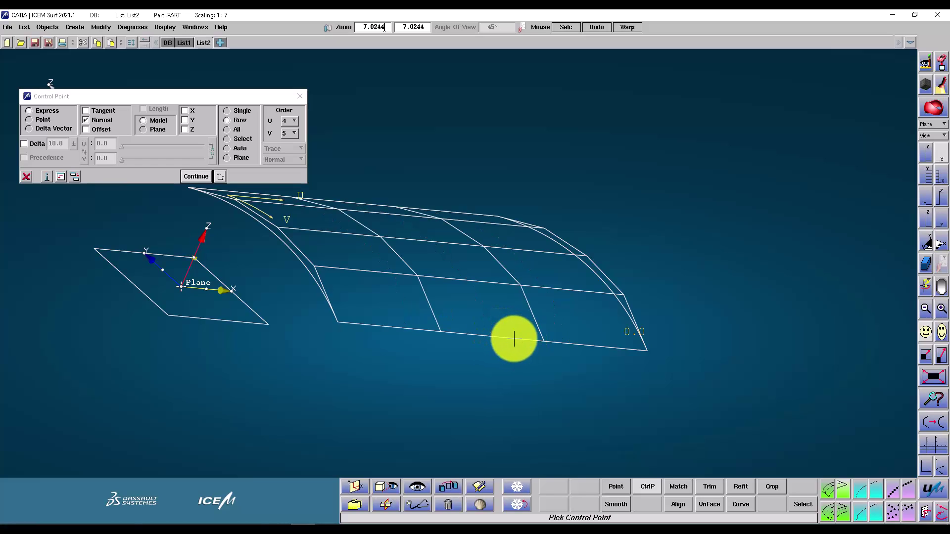
Step: Try U orders 5 and 6 on the arched patch, and settle on a U order of 4
scroll(514, 339, "up", 1)
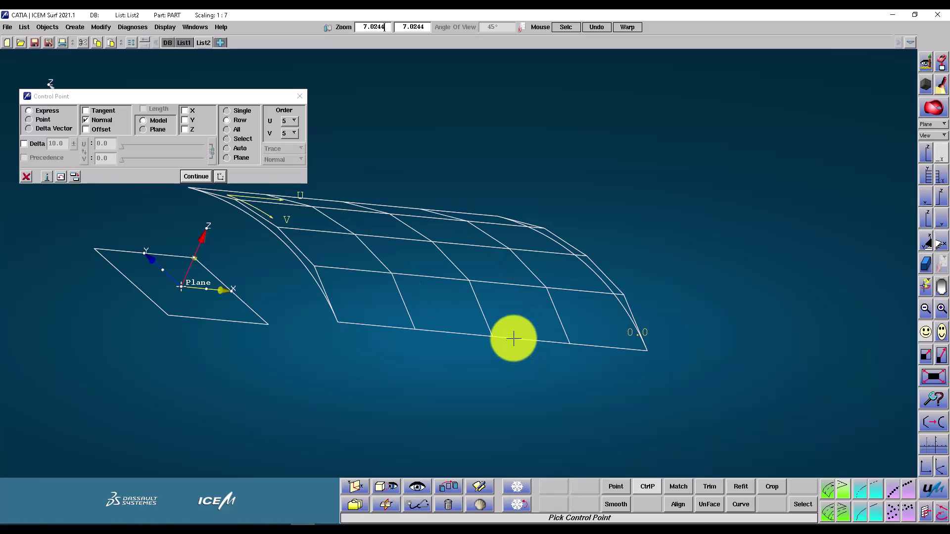
scroll(514, 339, "up", 1)
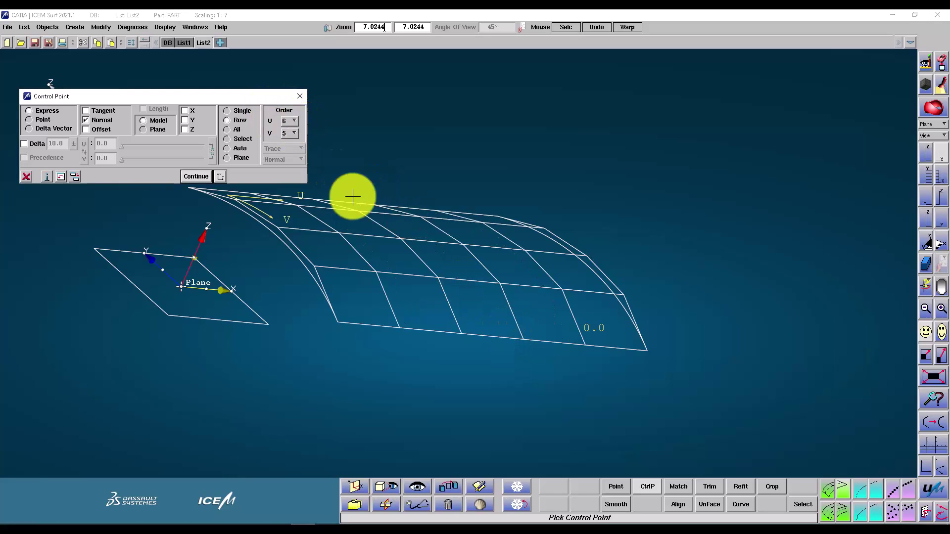
middle_click_drag(386, 240, 328, 211)
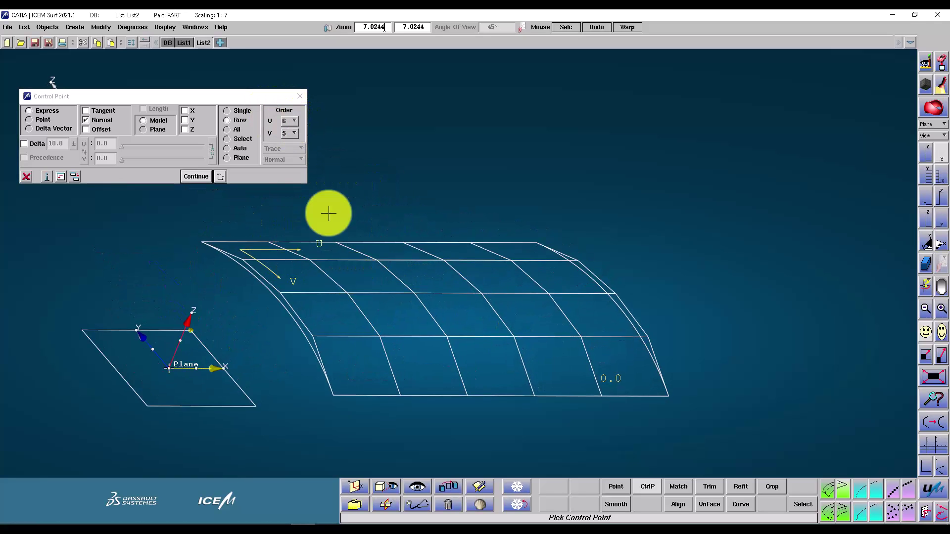
left_click(291, 121)
left_click(290, 97)
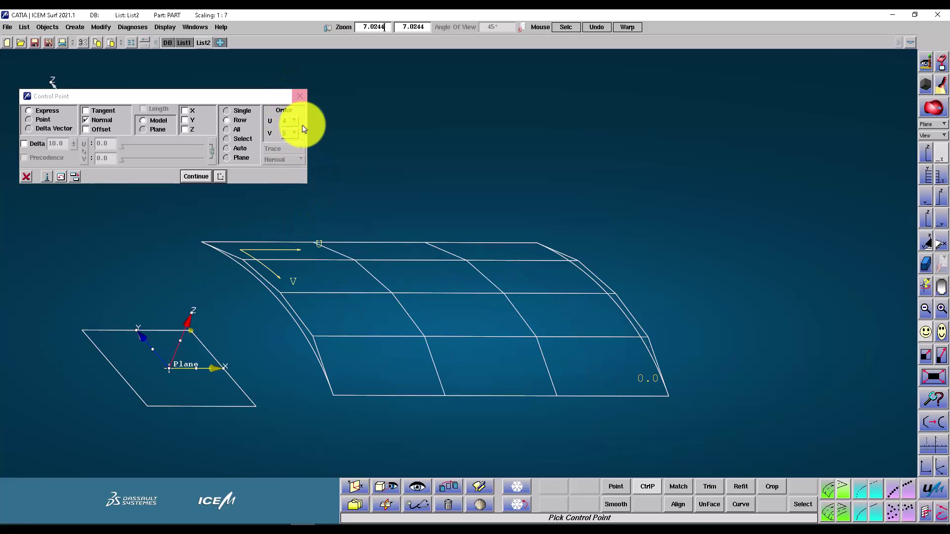
Step: Raise the patch's far right corner control point and its neighbour on the back edge individually, using Single and Normal modes
middle_click_drag(383, 265, 406, 252)
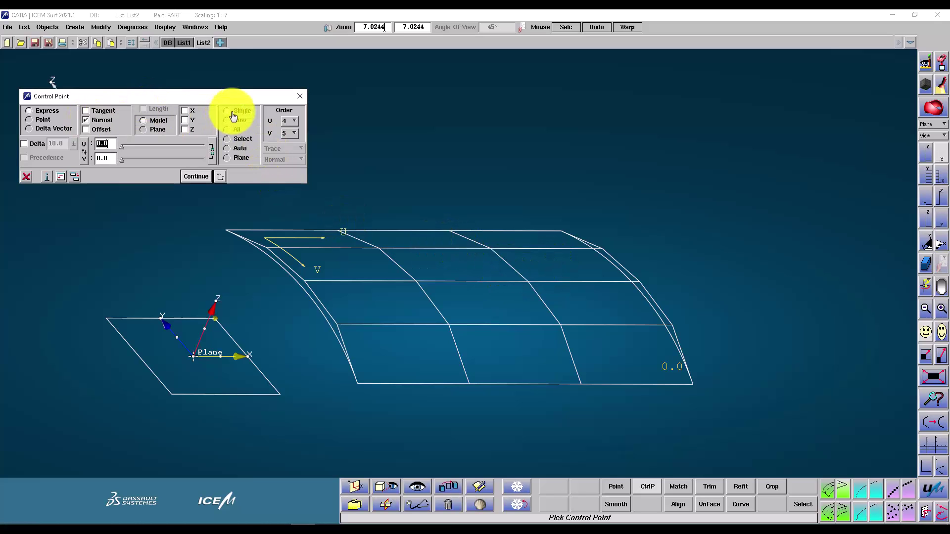
left_click(568, 226)
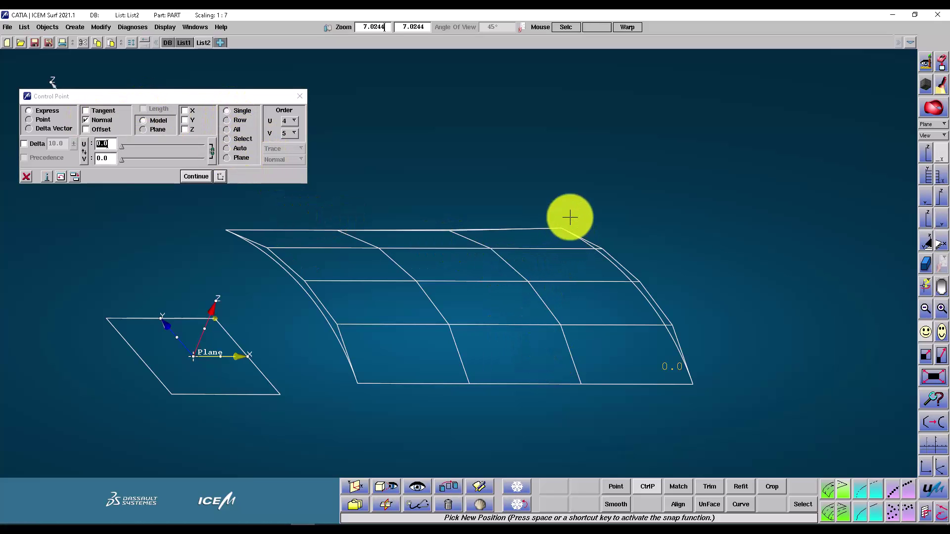
left_click_drag(570, 218, 574, 181)
left_click_drag(447, 229, 453, 216)
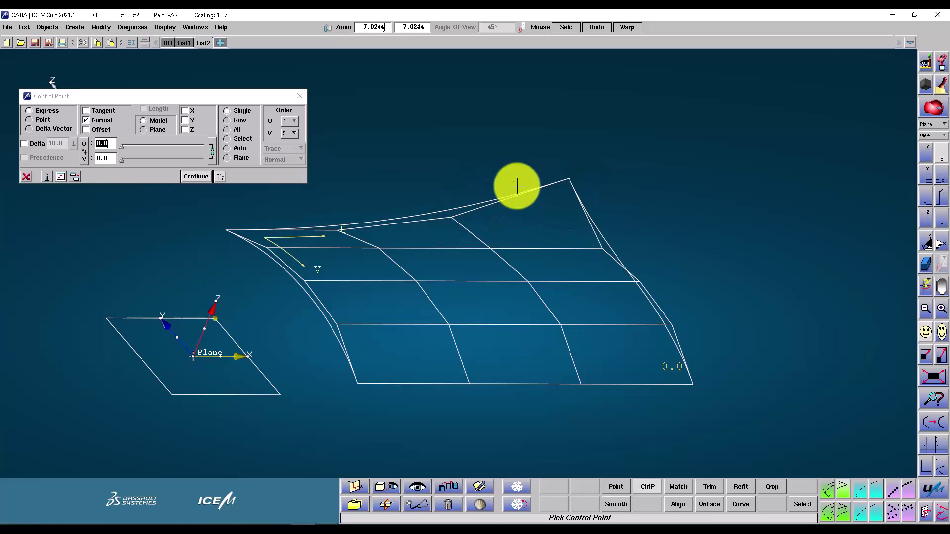
Step: Try raising the far right corner control point further along the normal, and undo that move
left_click(567, 178)
left_click(588, 154)
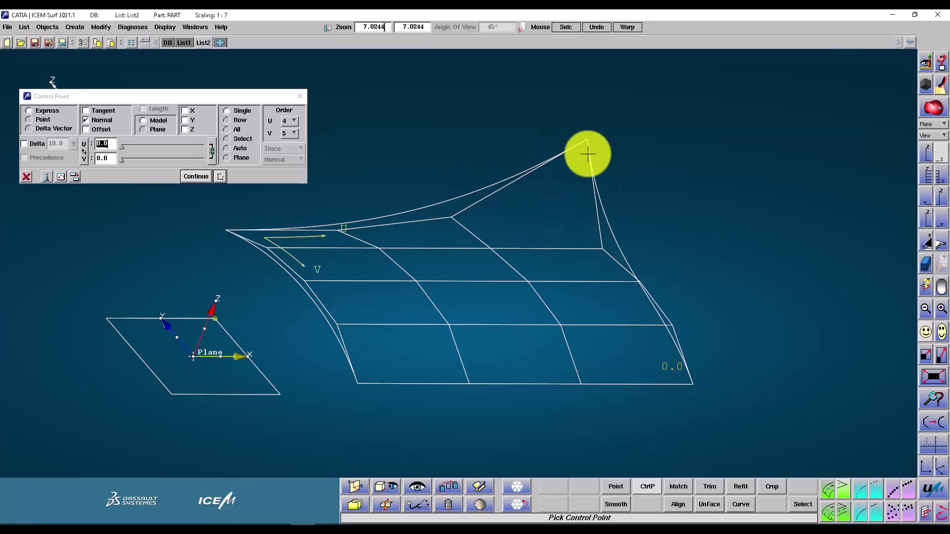
left_click(597, 28)
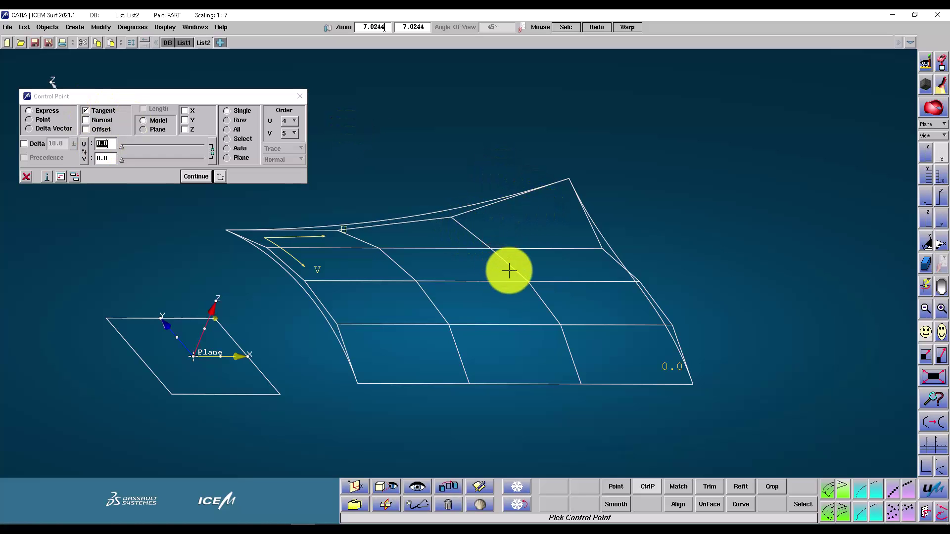
Step: Shift the interior control point in the middle row right of centre slightly within the surface, using Tangent mode
left_click(530, 286)
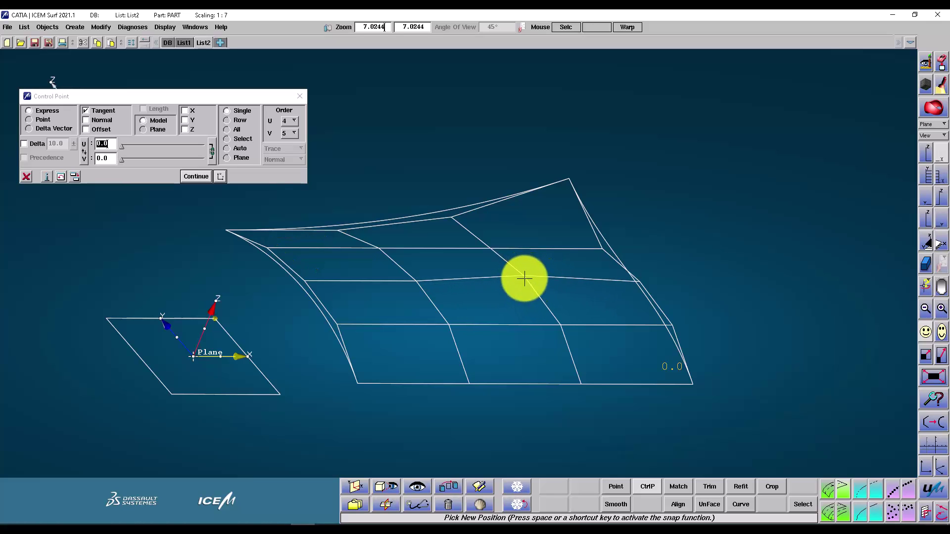
left_click(529, 280)
left_click(535, 279)
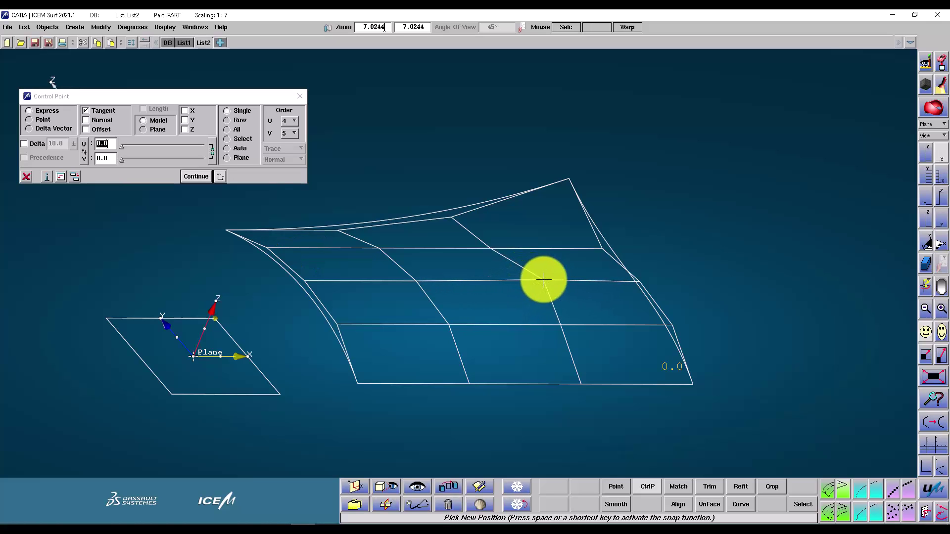
left_click(528, 279)
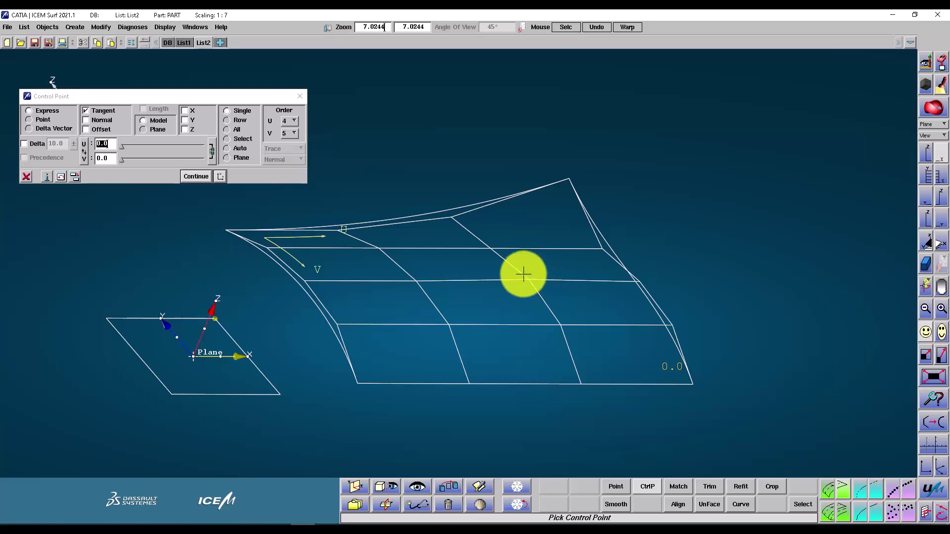
Step: Slide the raised far right corner control point slightly outward in Tangent mode
left_click(564, 180)
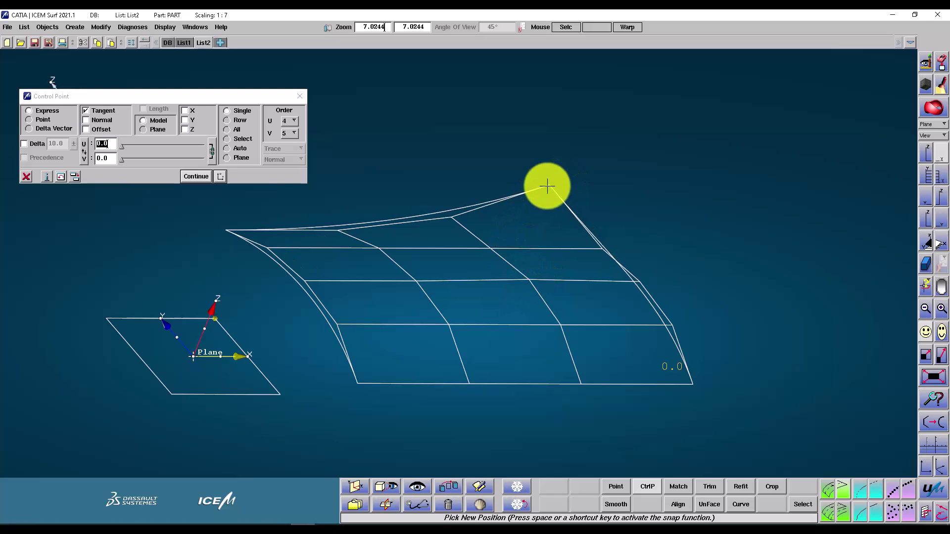
left_click(568, 174)
left_click(568, 174)
left_click(568, 175)
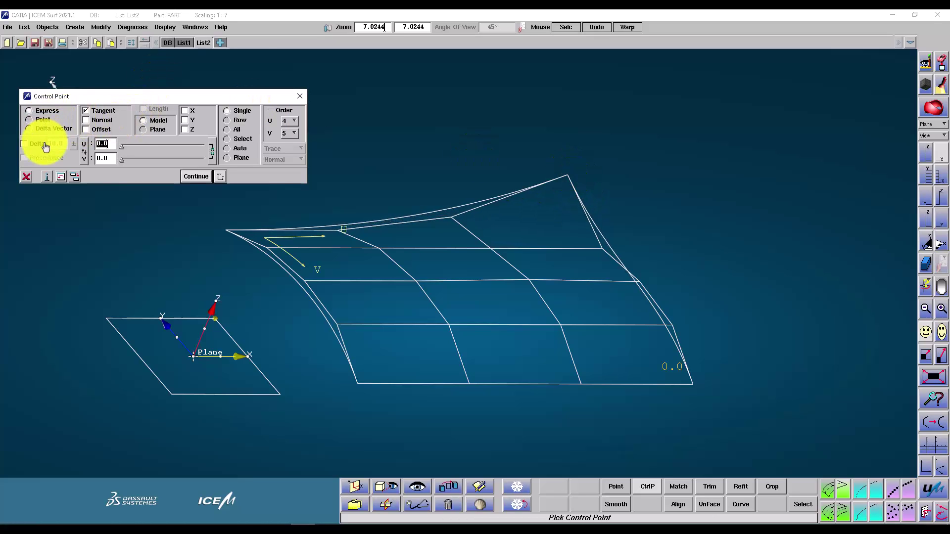
Step: Raise the far right corner point using Normal and Delta 10.0, and shift a back-edge point in plan view with X and Depth enabled
left_click(24, 144)
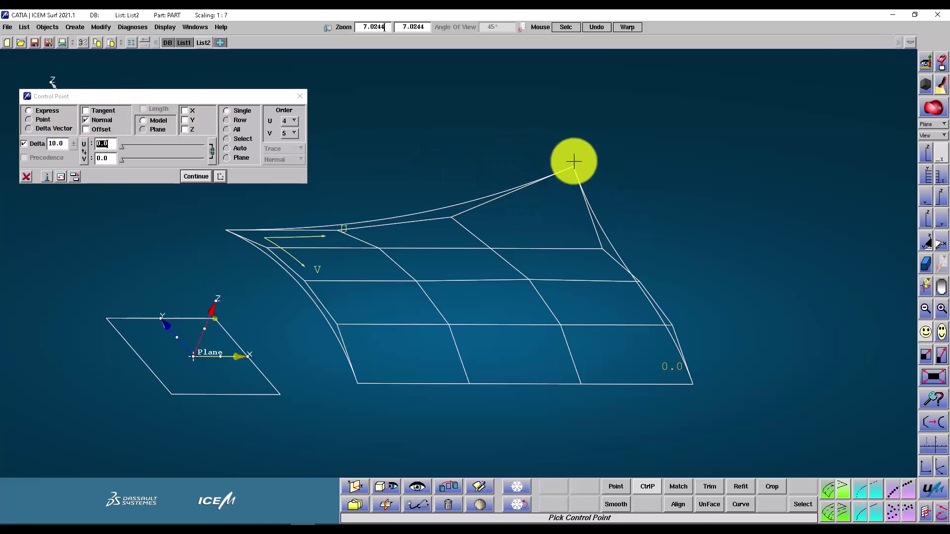
left_click(924, 154)
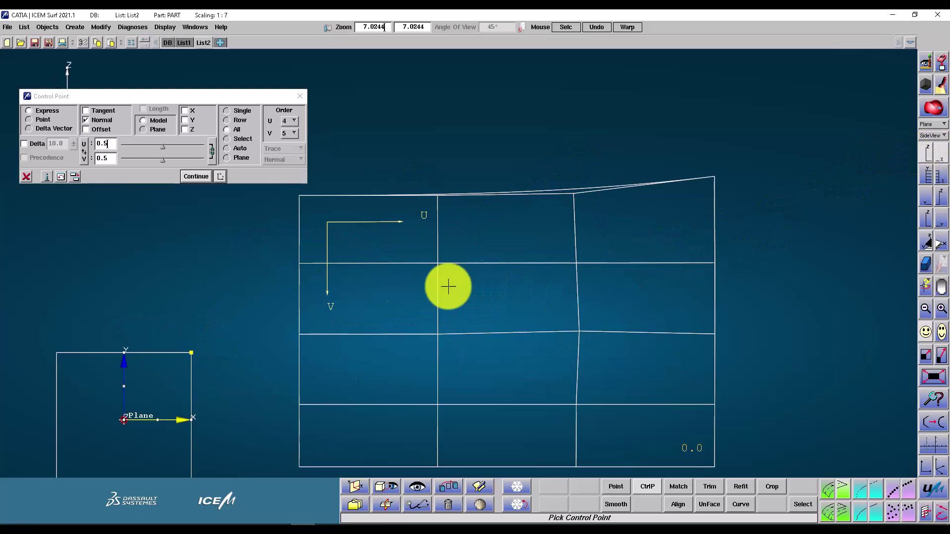
left_click(144, 131)
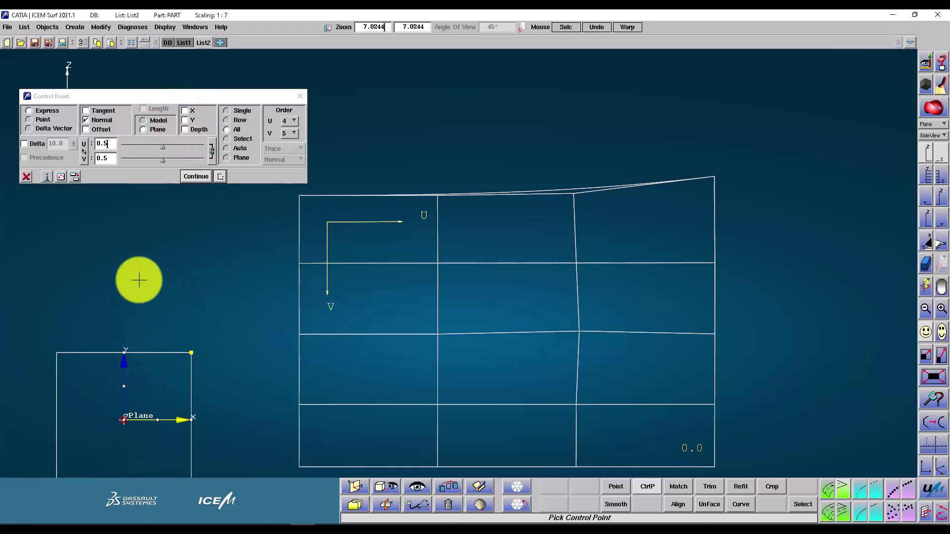
left_click(184, 130)
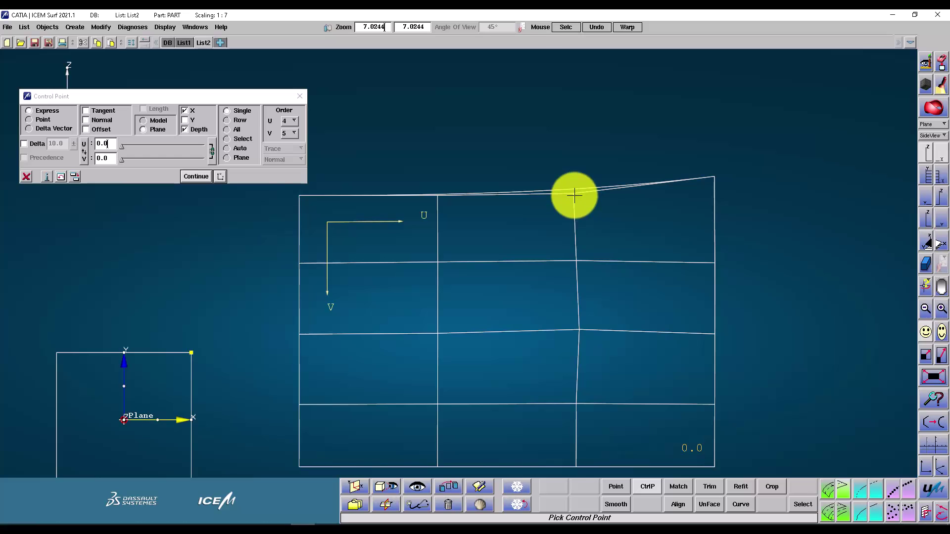
left_click_drag(574, 195, 517, 198)
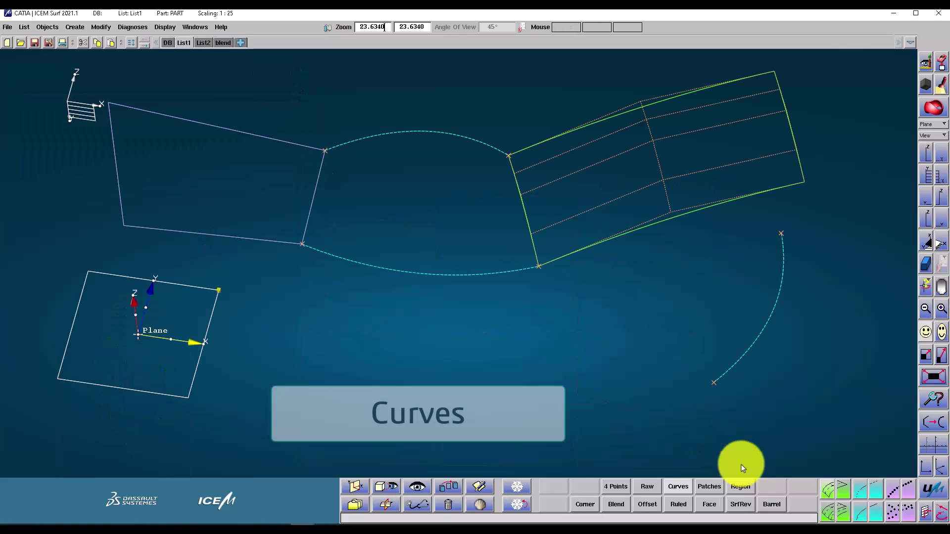
Step: Create a patch with Curves from the lower and upper dashed curves and the facing edges of the two existing patches
left_click(684, 489)
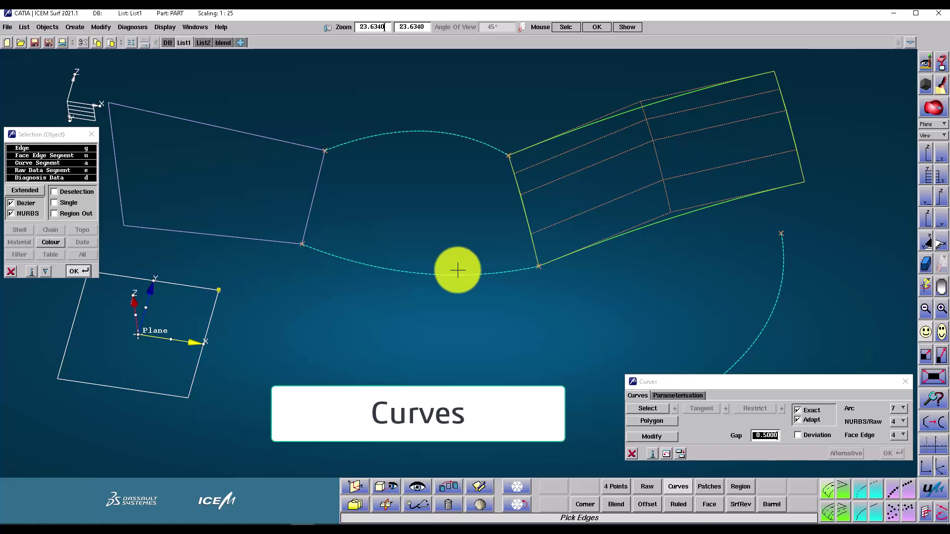
left_click(458, 271)
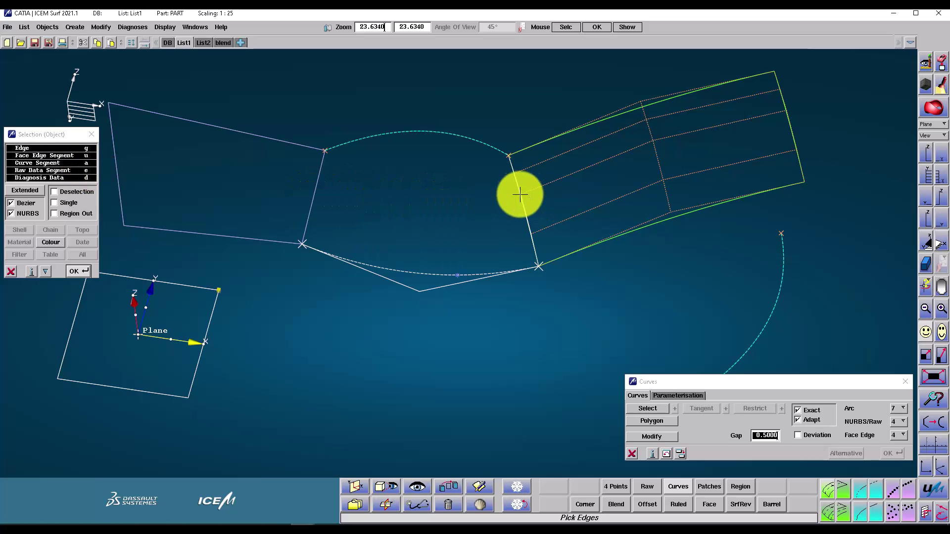
left_click(450, 135)
left_click(313, 197)
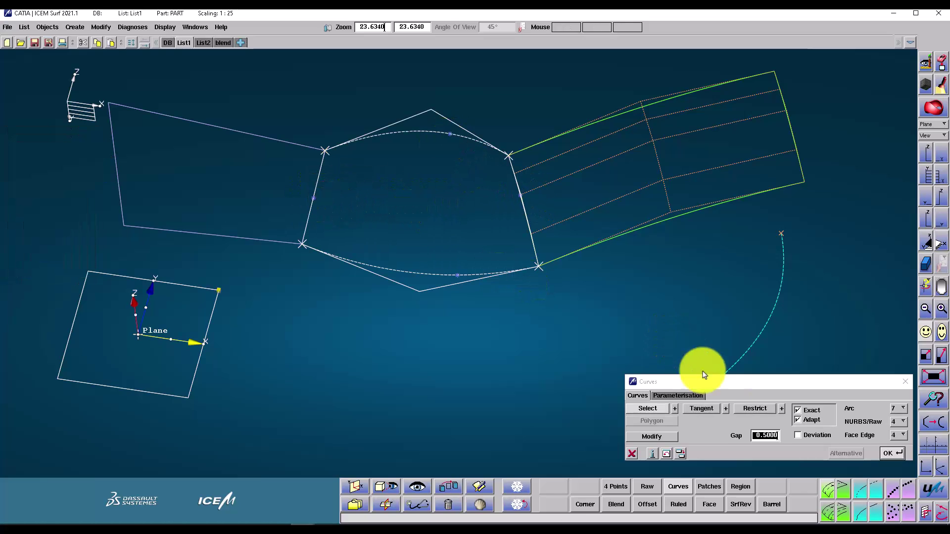
left_click(891, 454)
Step: Inspect the new middle patch and its neighbours in shaded display, and return to wireframe
middle_click_drag(521, 236, 415, 215)
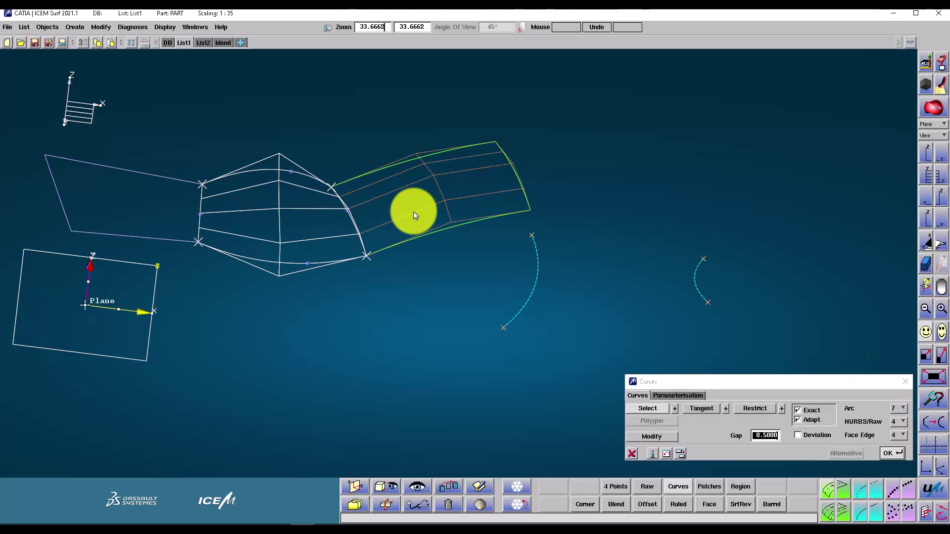
key("F5")
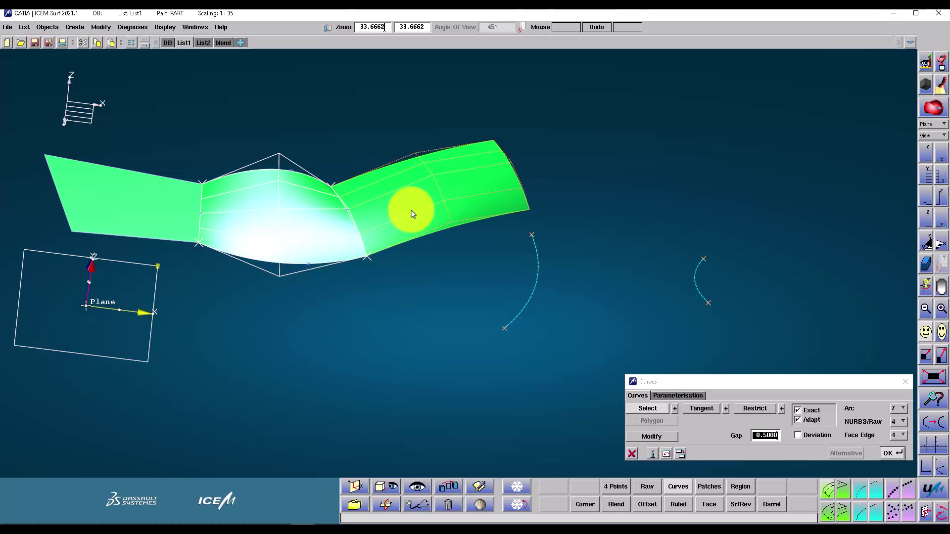
key("F5")
Step: Create another patch with Curves between the two separate dashed arcs beside the existing patches
left_click_drag(428, 225, 441, 240)
middle_click_drag(441, 239, 437, 269)
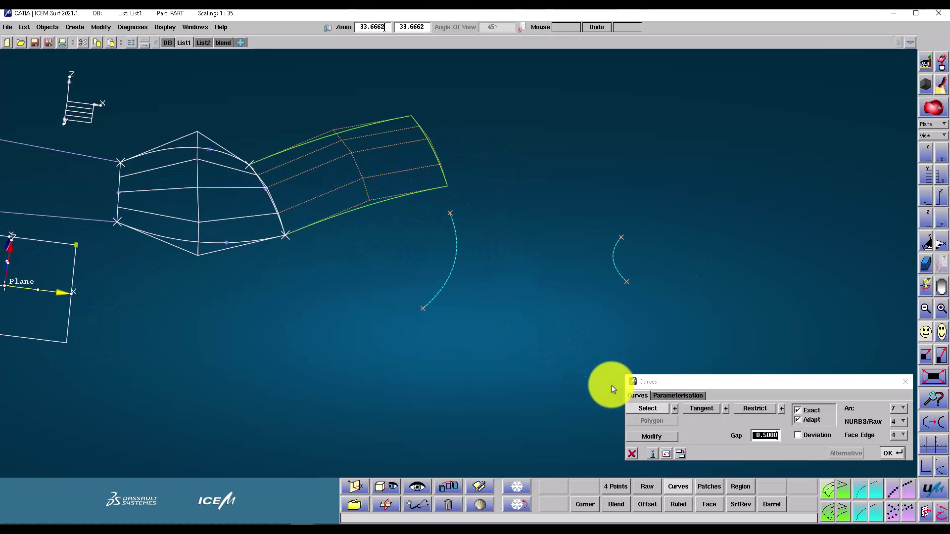
left_click(652, 408)
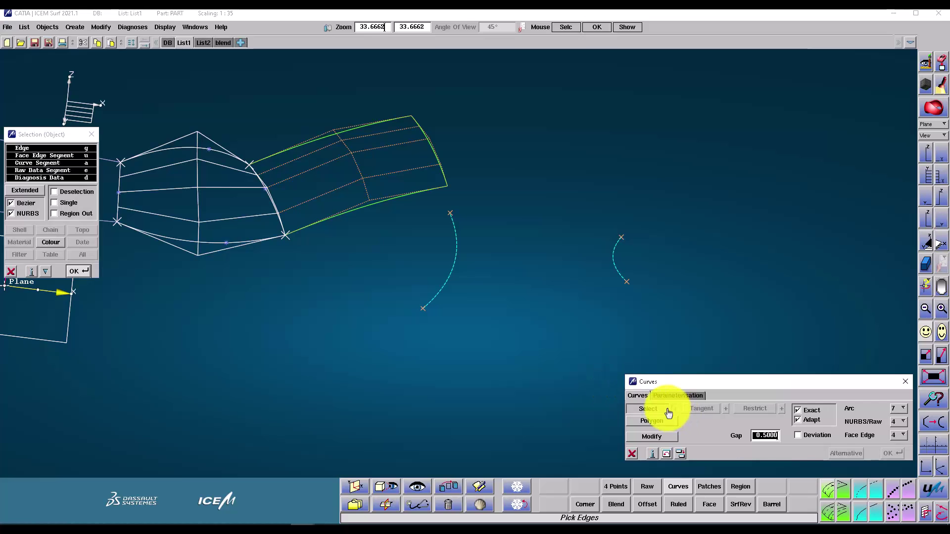
left_click(618, 274)
left_click(463, 257)
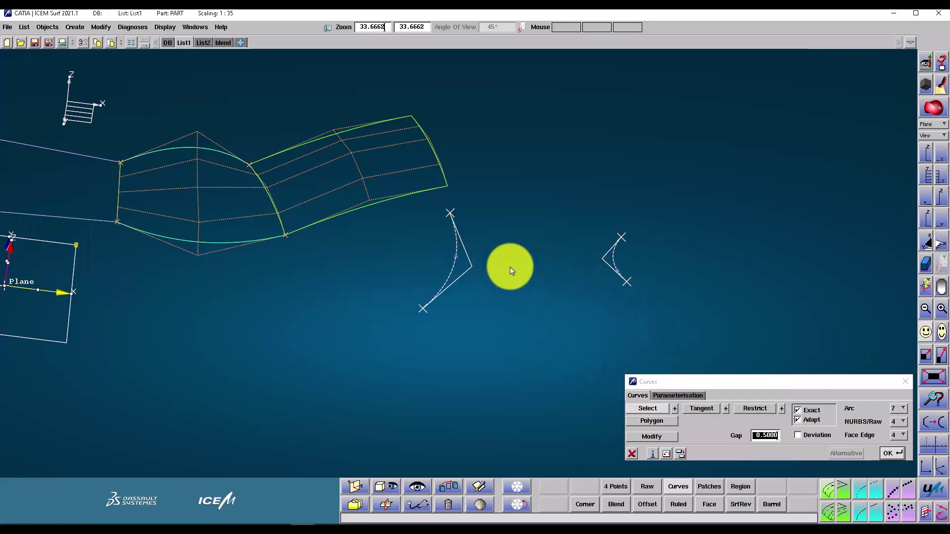
left_click(890, 453)
middle_click_drag(587, 290, 529, 265)
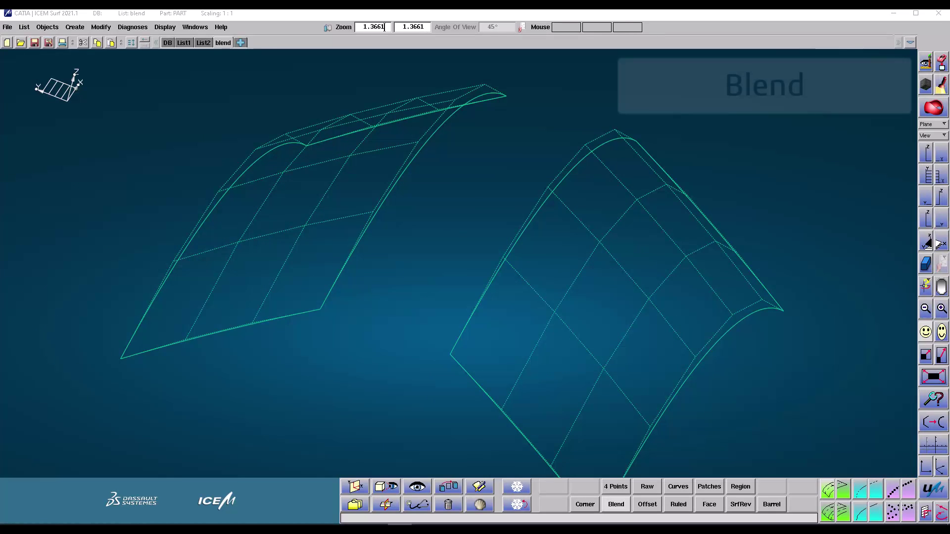
Step: Create a Blend between the facing edges of the two curved patches
left_click(616, 505)
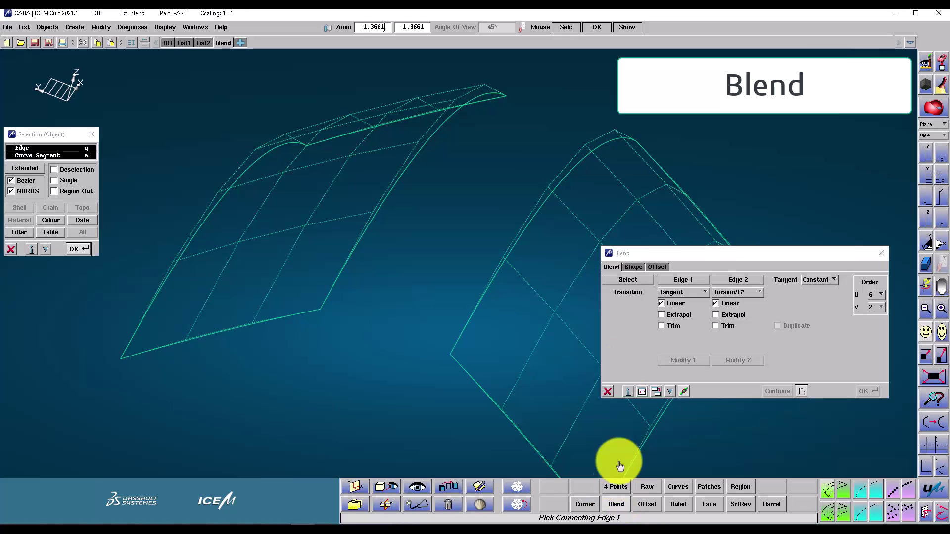
left_click(362, 229)
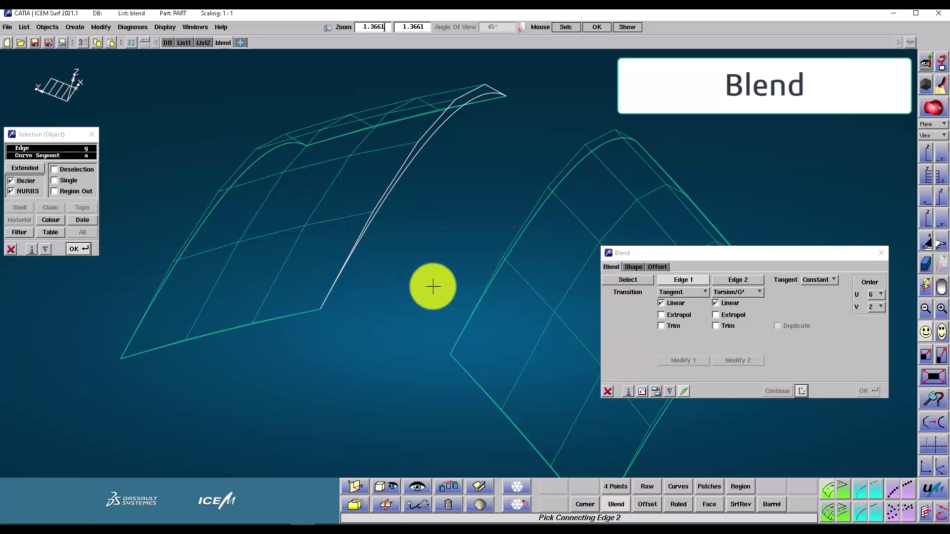
left_click(490, 276)
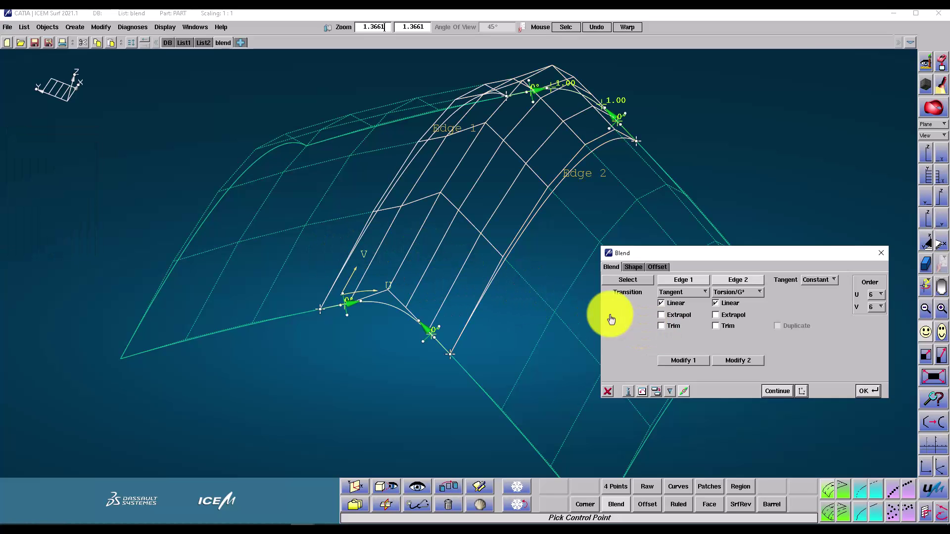
Step: Set the blend's transition to Curvature at both Edge 1 and Edge 2
left_click(692, 296)
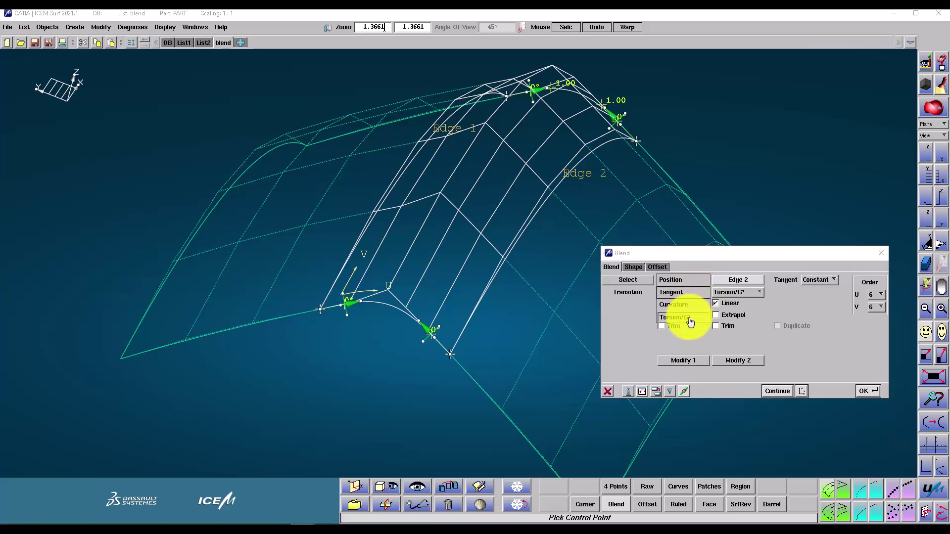
left_click(689, 305)
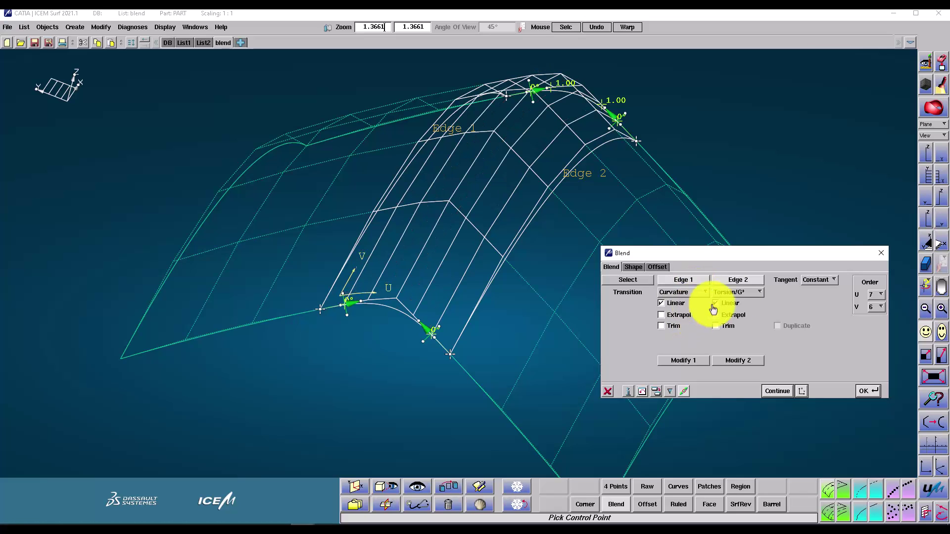
left_click(736, 287)
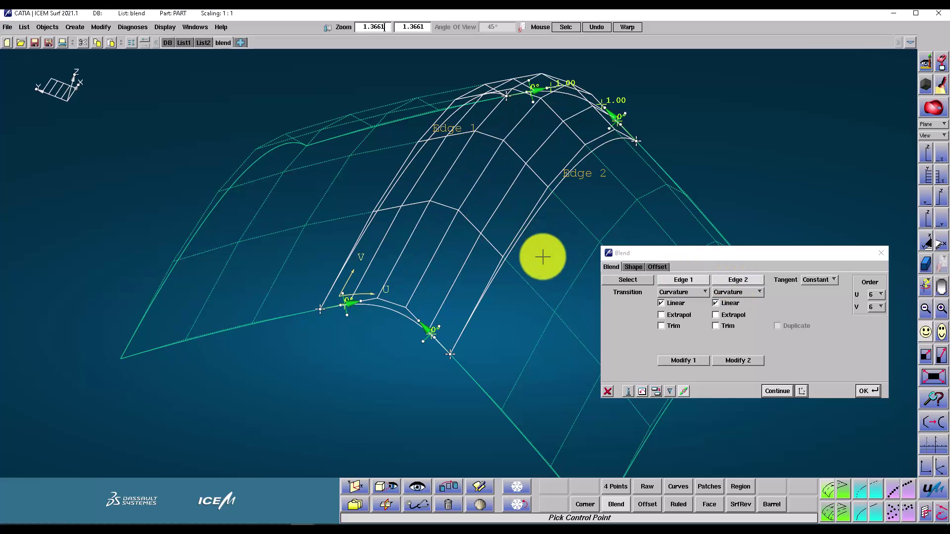
middle_click_drag(543, 257, 530, 246)
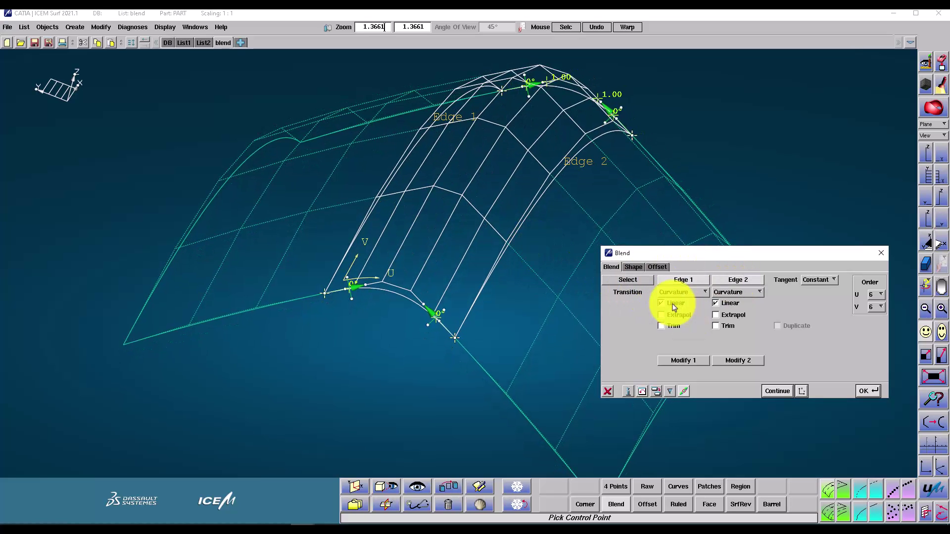
Step: Couple the blend's Shape 1 and Shape 2 values, try lowering them to 0.924, and undo that change
left_click(635, 268)
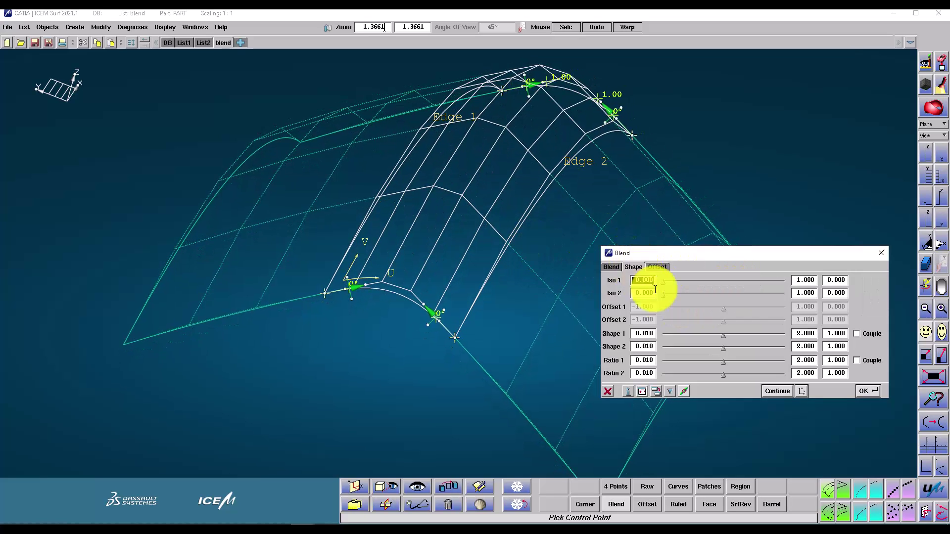
left_click_drag(667, 281, 649, 296)
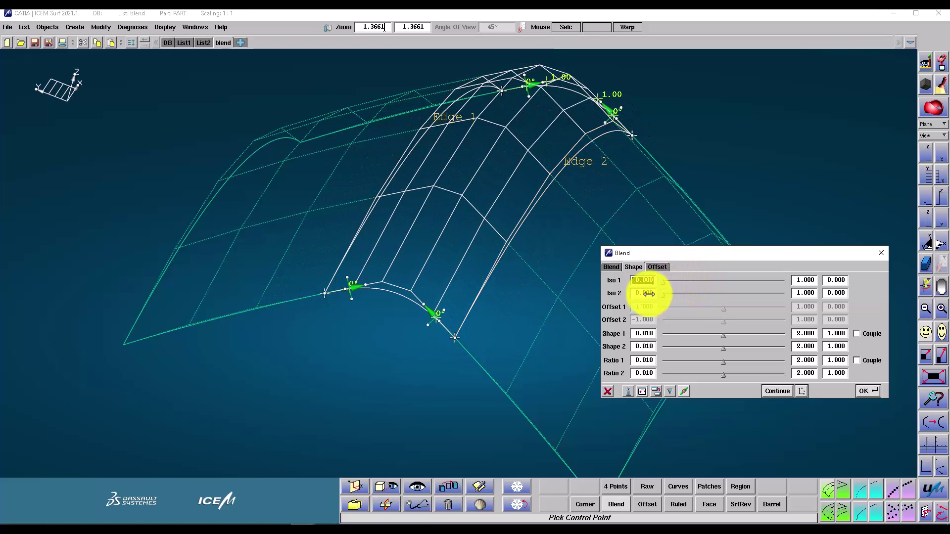
left_click(857, 334)
mouse_move(724, 336)
left_mouse_down()
mouse_move(754, 338)
mouse_move(719, 335)
left_mouse_up()
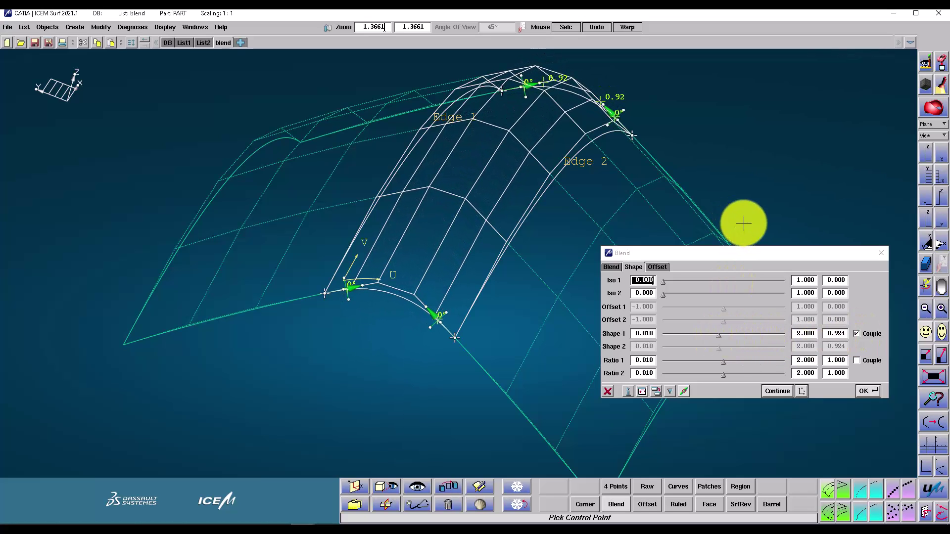
middle_click(744, 224)
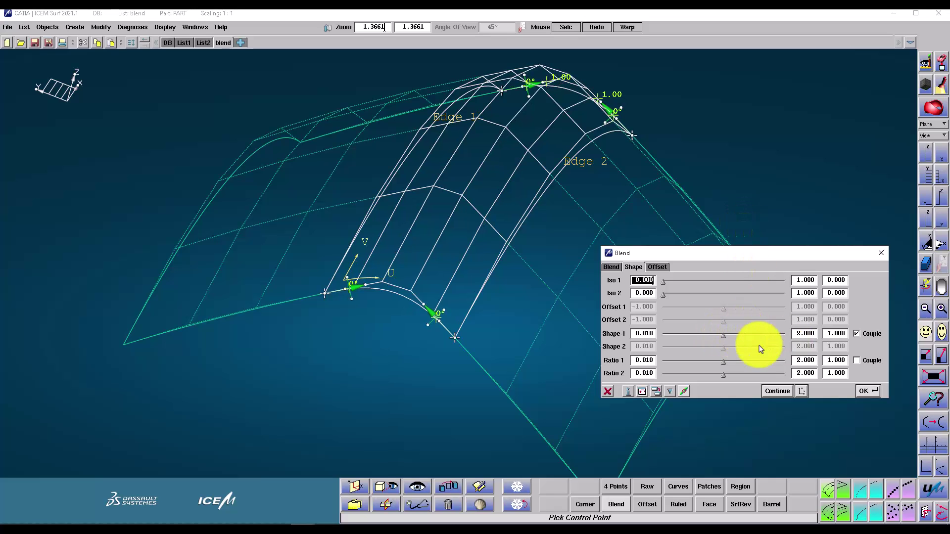
Step: Try raising the blend's Ratio 1 to 1.232 and, with both ratios coupled, to 1.515, and undo the changes
left_click_drag(729, 362, 737, 363)
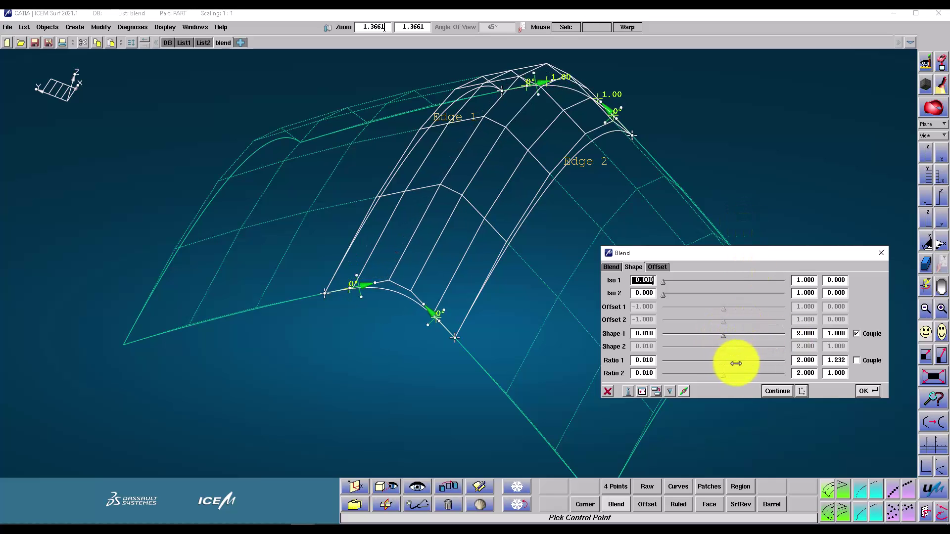
left_click(857, 360)
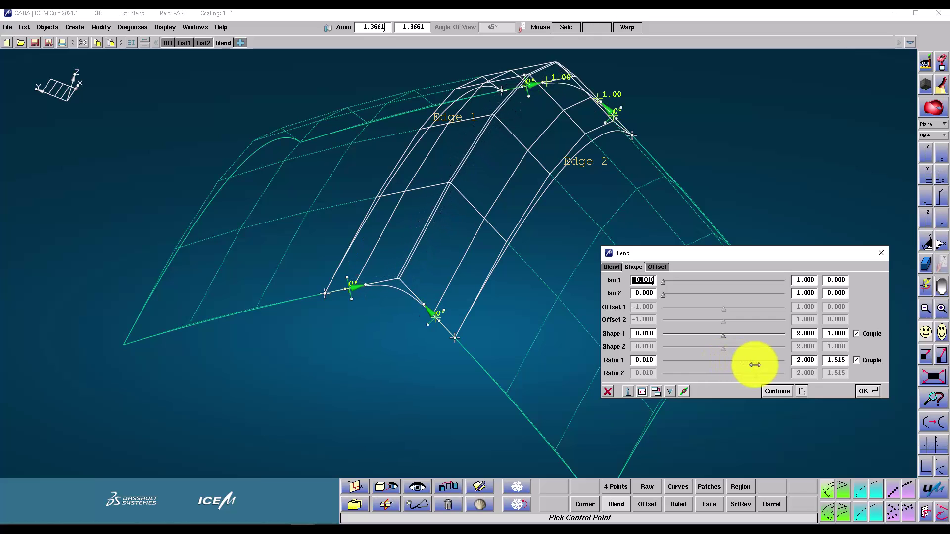
left_click(611, 266)
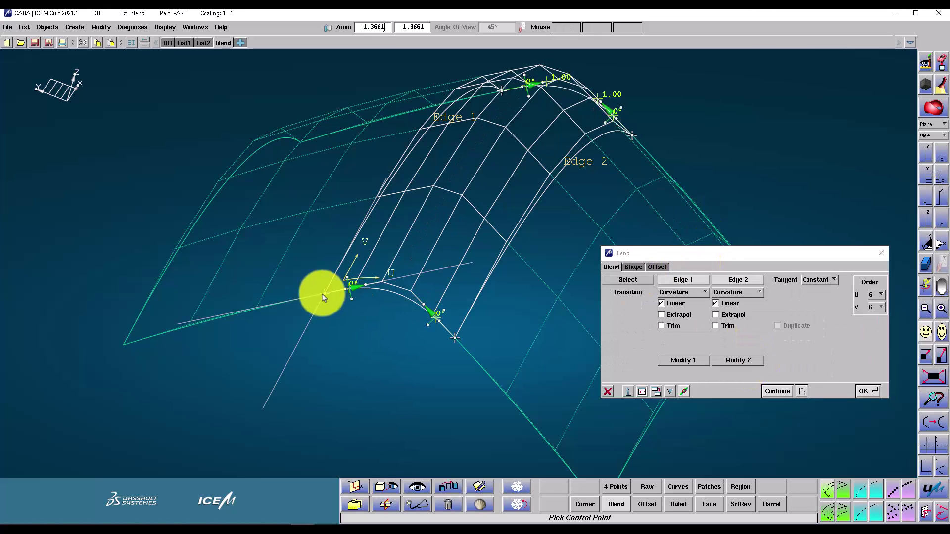
Step: Enable Trim and Extrapol for both edges of the blend
mouse_move(322, 296)
left_mouse_down()
mouse_move(259, 306)
mouse_move(334, 299)
left_mouse_up()
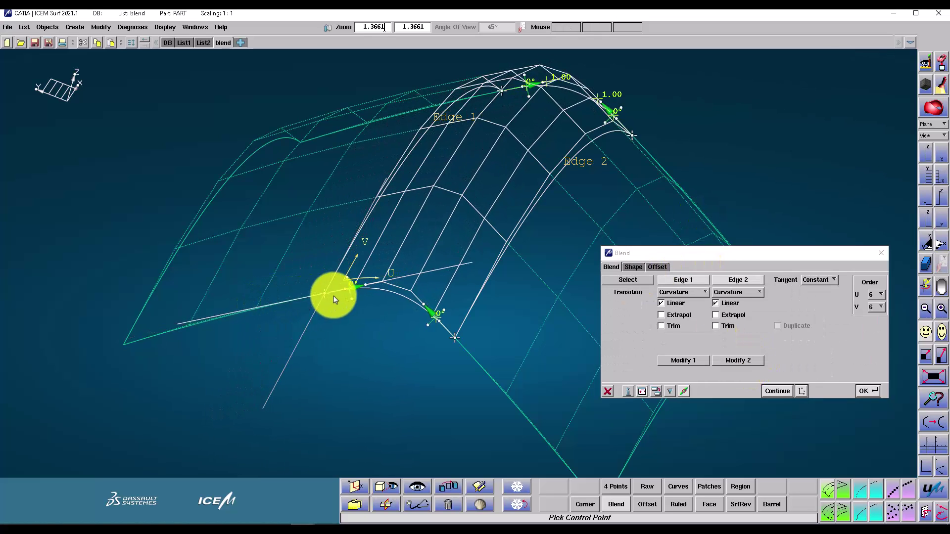
left_click(667, 327)
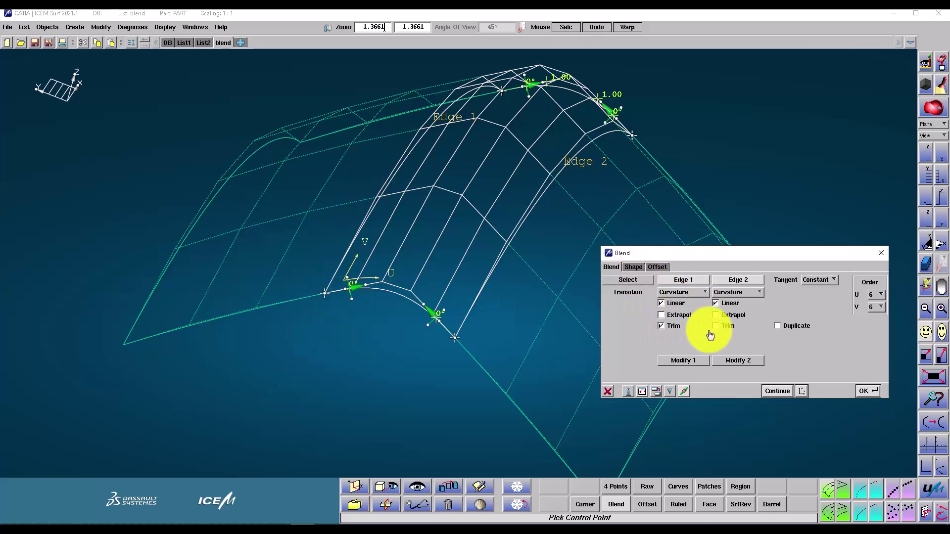
left_click(718, 330)
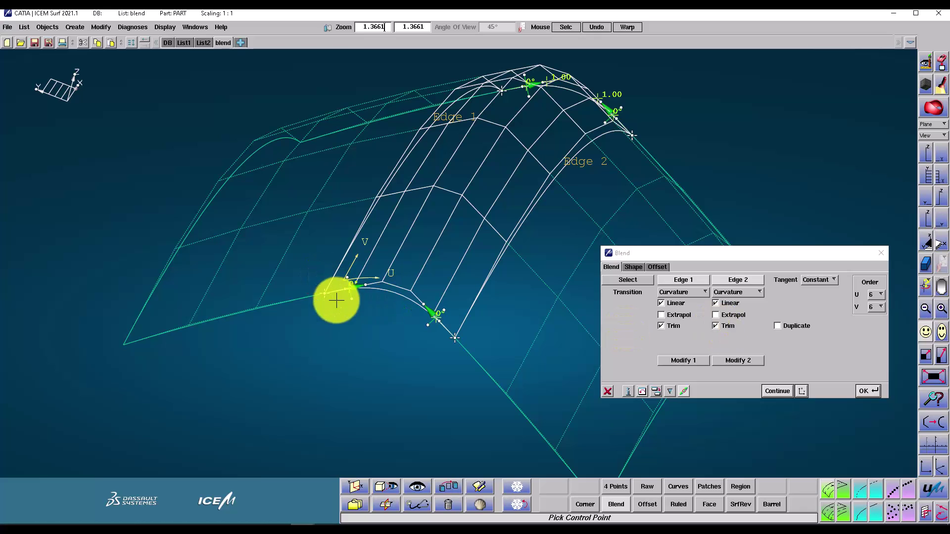
mouse_move(324, 296)
left_mouse_down()
mouse_move(268, 297)
mouse_move(324, 296)
left_mouse_up()
left_click(706, 371)
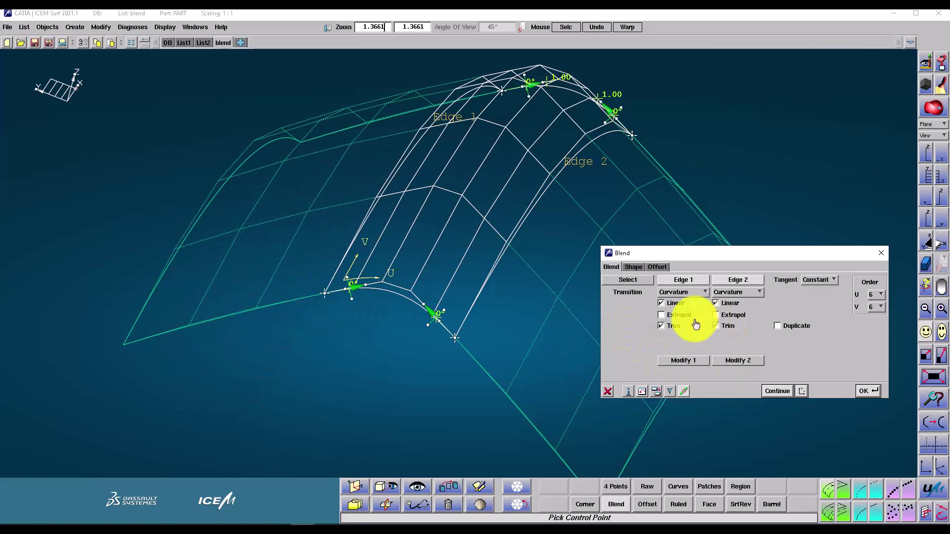
left_click(662, 315)
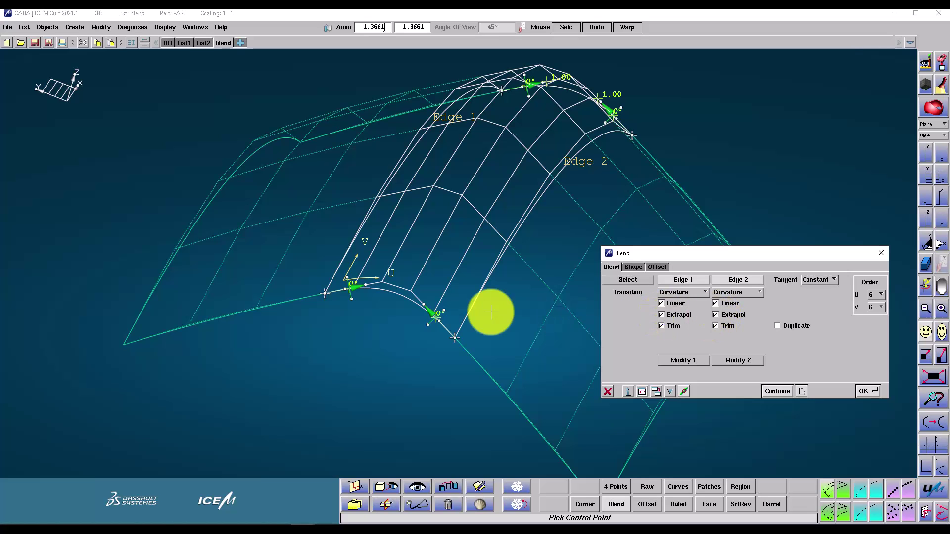
left_click_drag(324, 296, 451, 333)
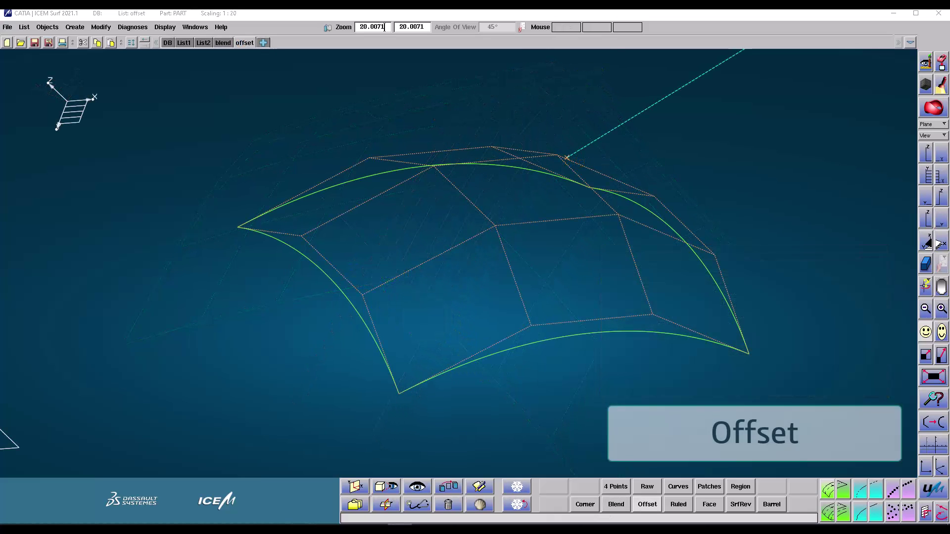
Step: Offset the curved patch using a Delta of 100
left_click(648, 504)
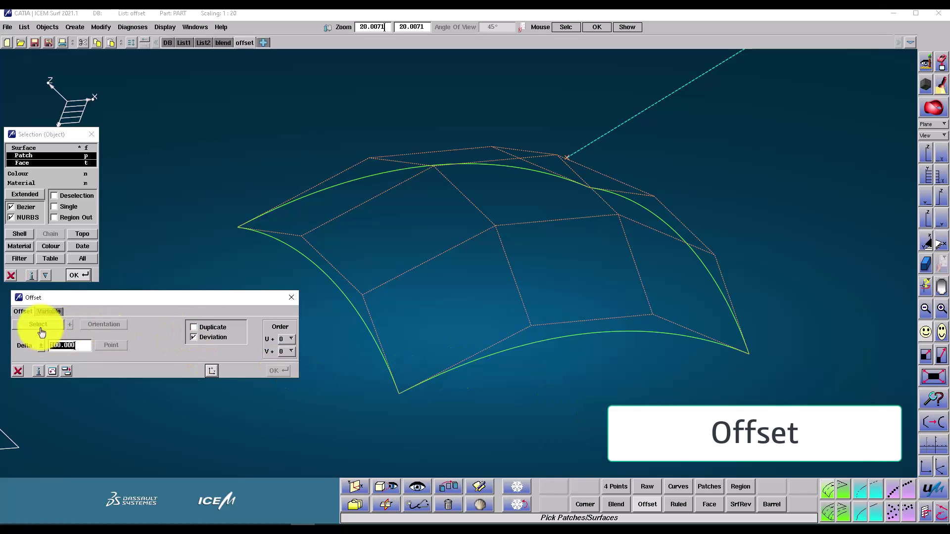
left_click(420, 215)
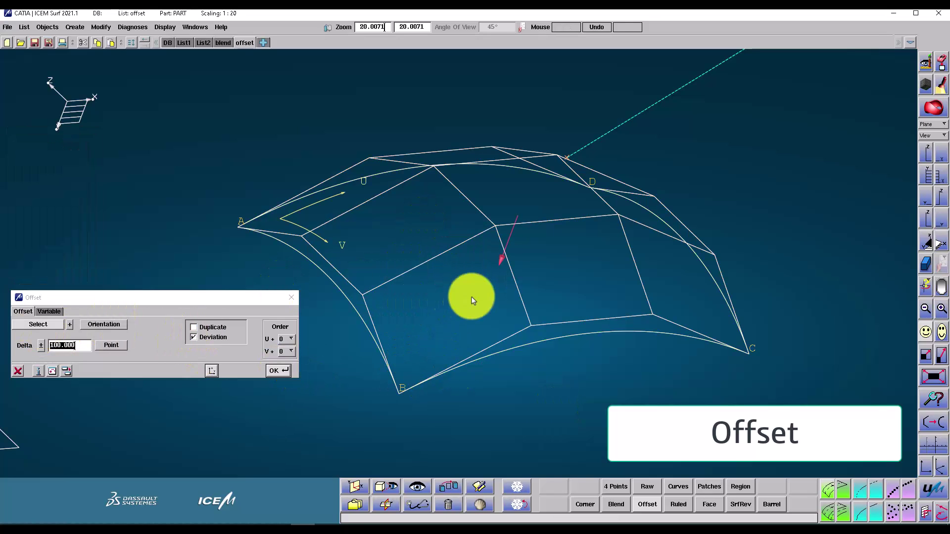
left_click(71, 345)
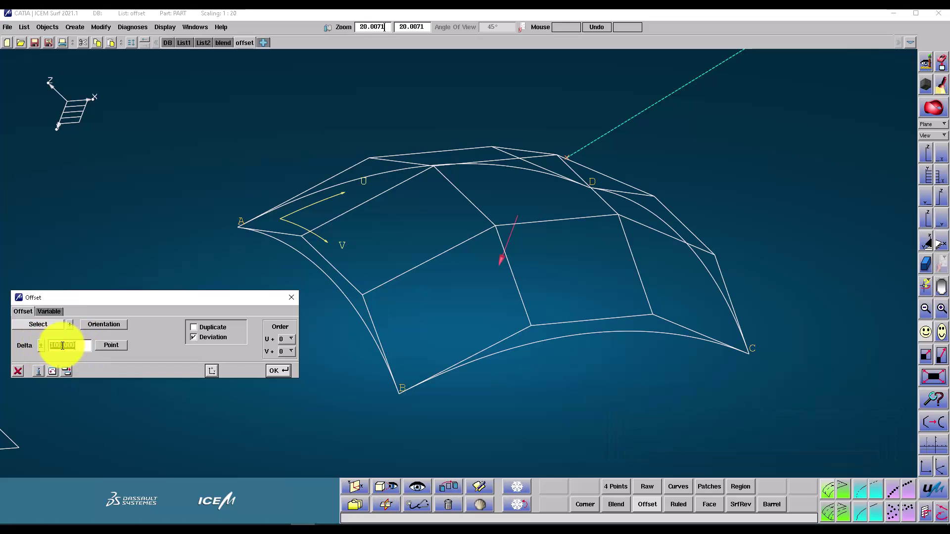
left_click(278, 371)
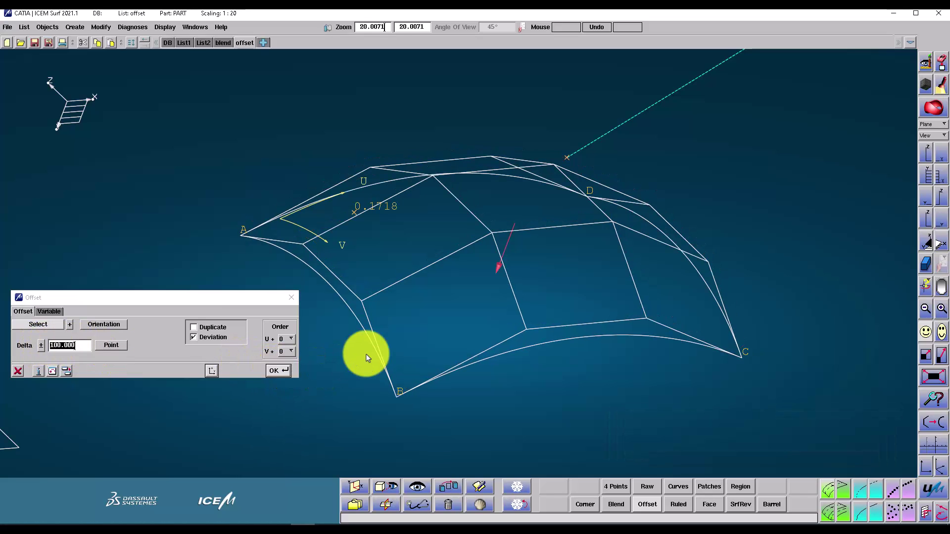
Step: Shade the patch and reverse the offset to the opposite side with a Delta of -100
key("F5")
middle_click(377, 342)
middle_click(376, 341)
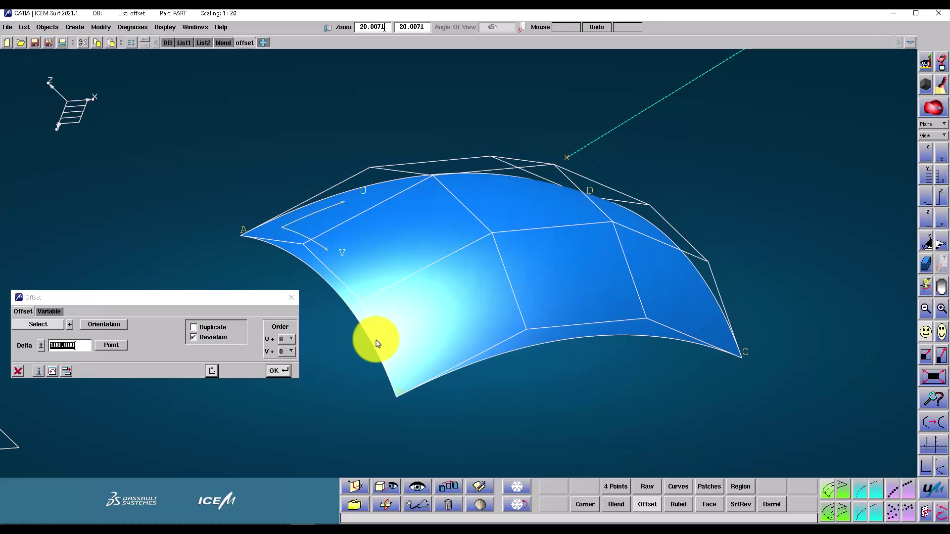
key("ctrl+z")
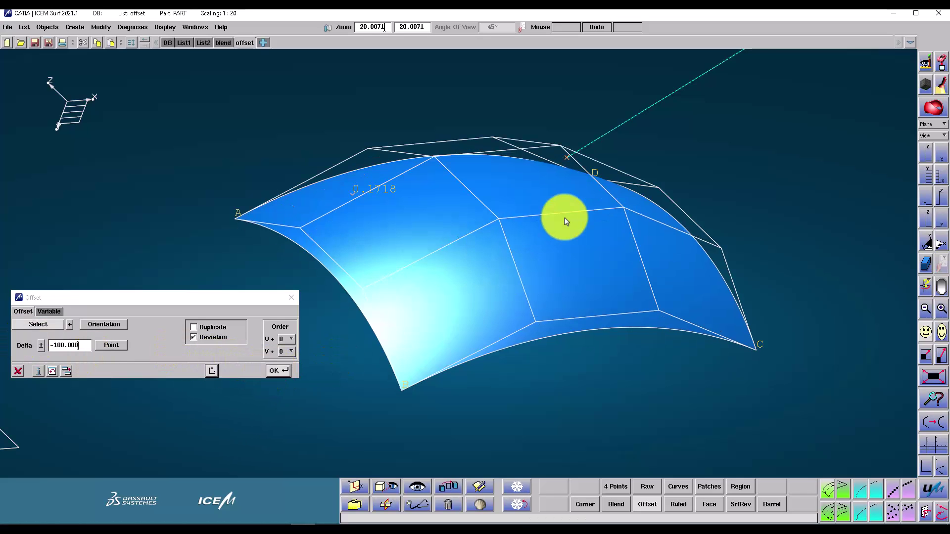
Step: Offset the patch up to the end point of the dashed curve by picking it as the offset Point
left_click_drag(592, 206, 594, 193)
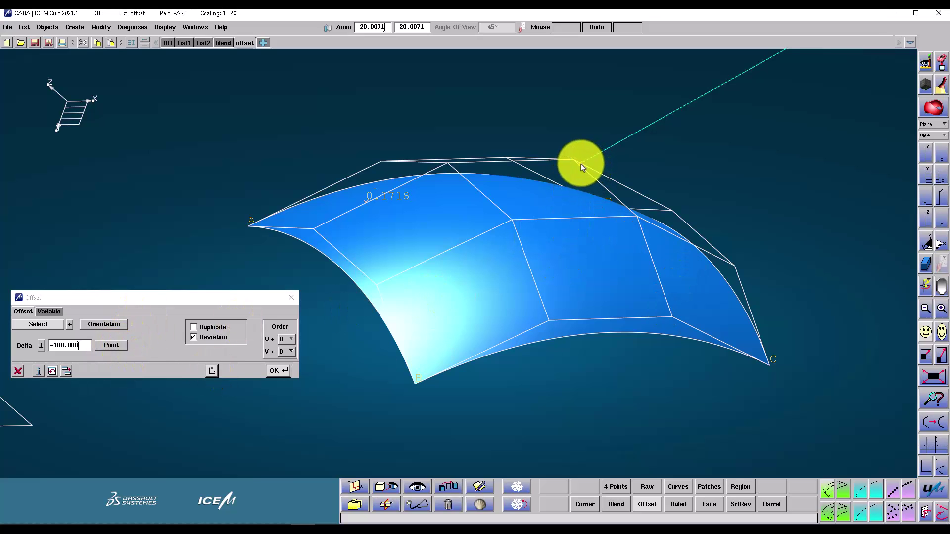
left_click(117, 346)
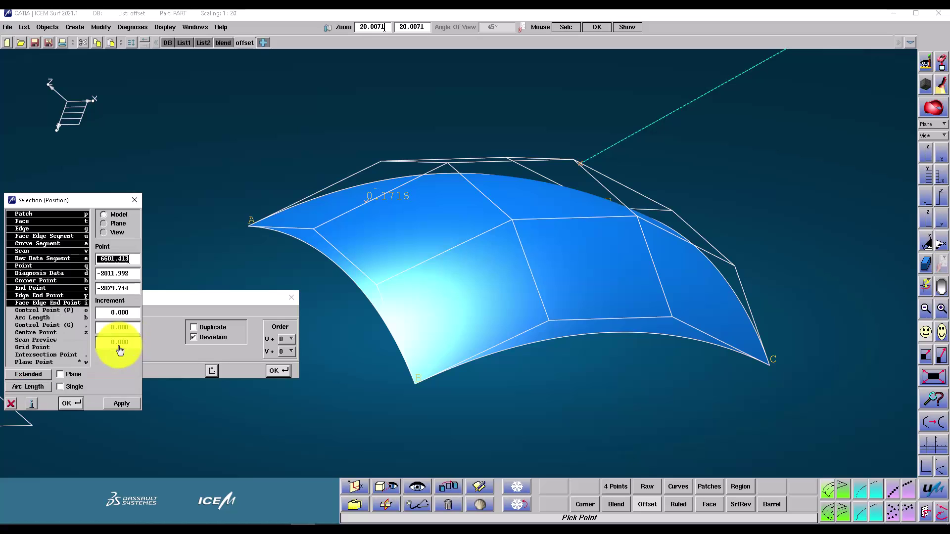
left_click_drag(365, 310, 400, 289)
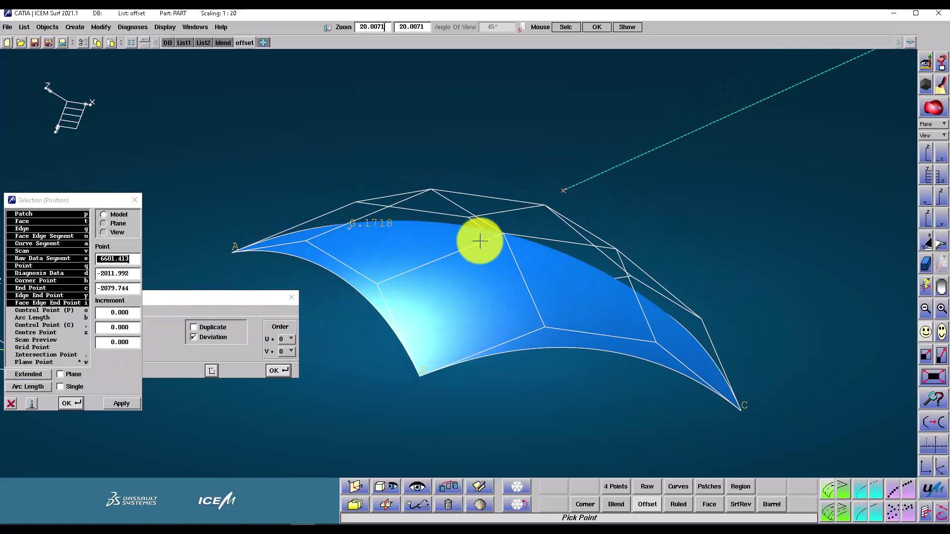
left_click(561, 193)
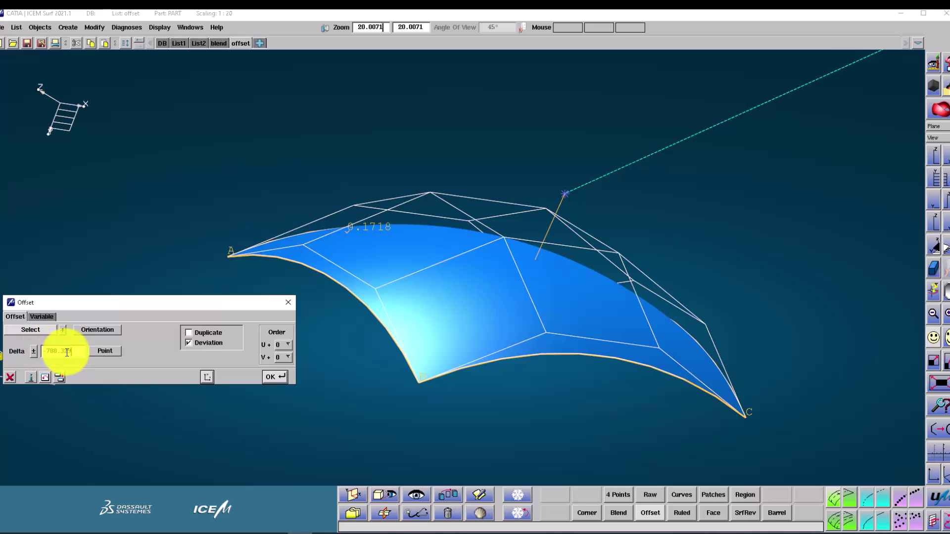
left_click(269, 378)
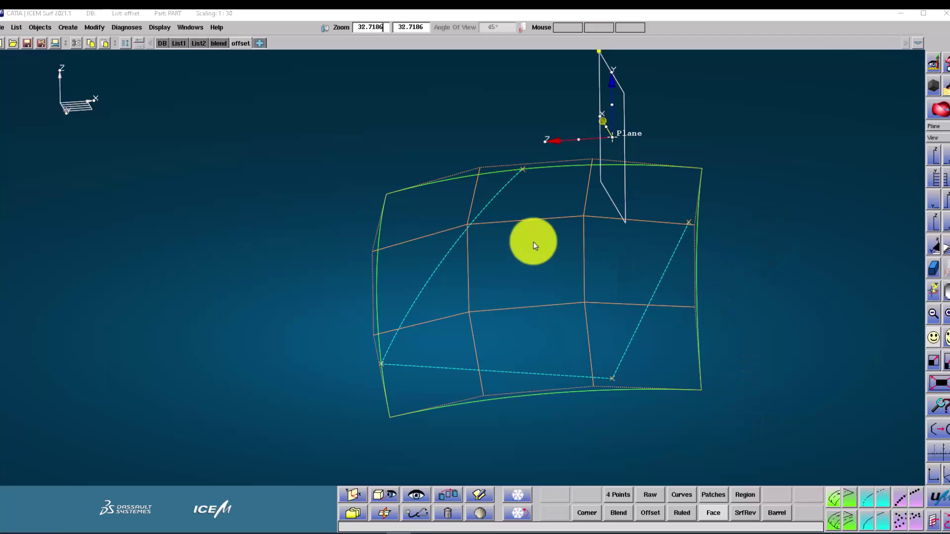
Step: Try facing the patch with the curved dashed line as limitation, keeping the larger region beside it, and undo the result
left_click(713, 513)
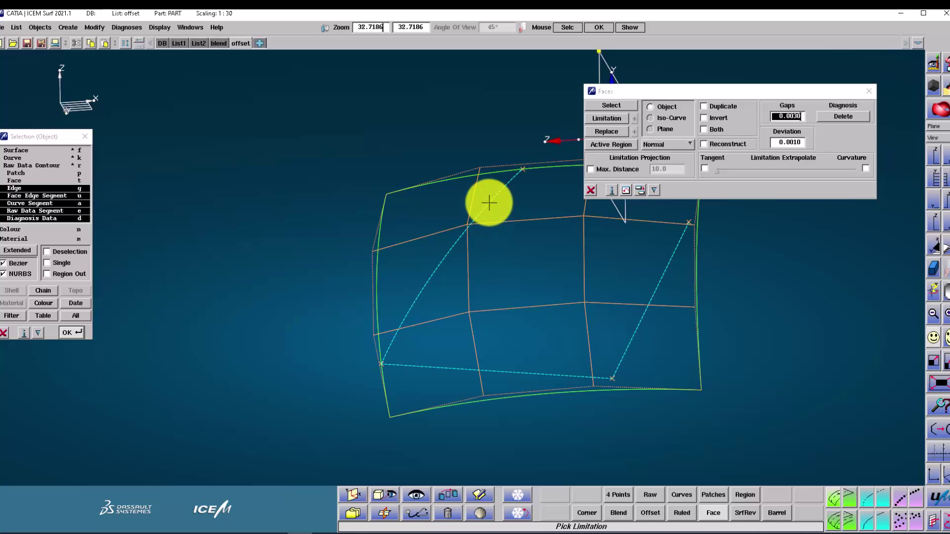
middle_click(509, 267)
left_click(518, 245)
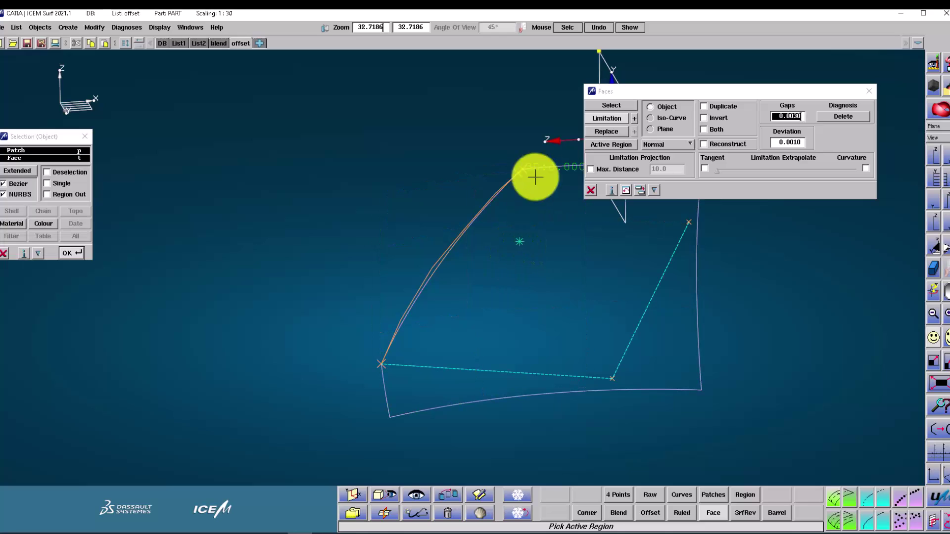
middle_click(438, 232)
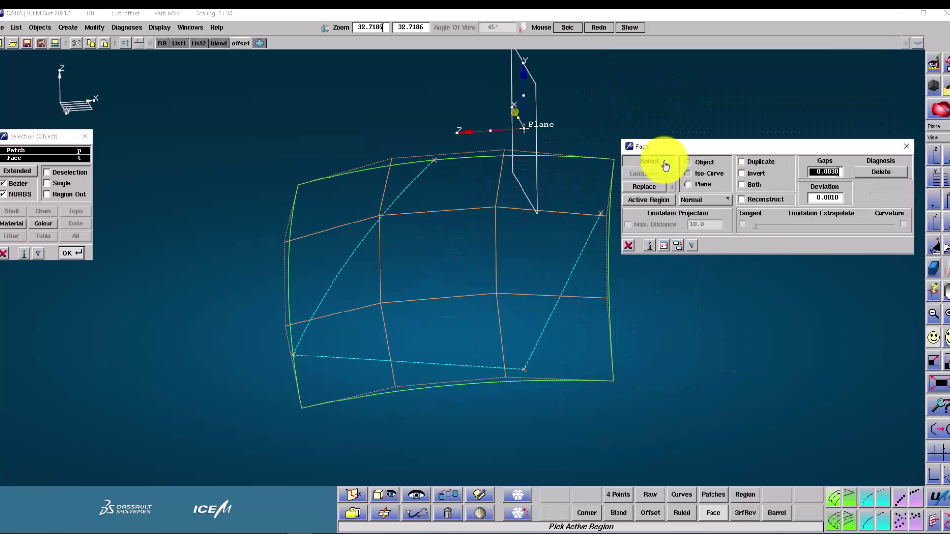
Step: Try facing the patch with the Plane as limitation, keeping the larger region, and undo the result
left_click(665, 165)
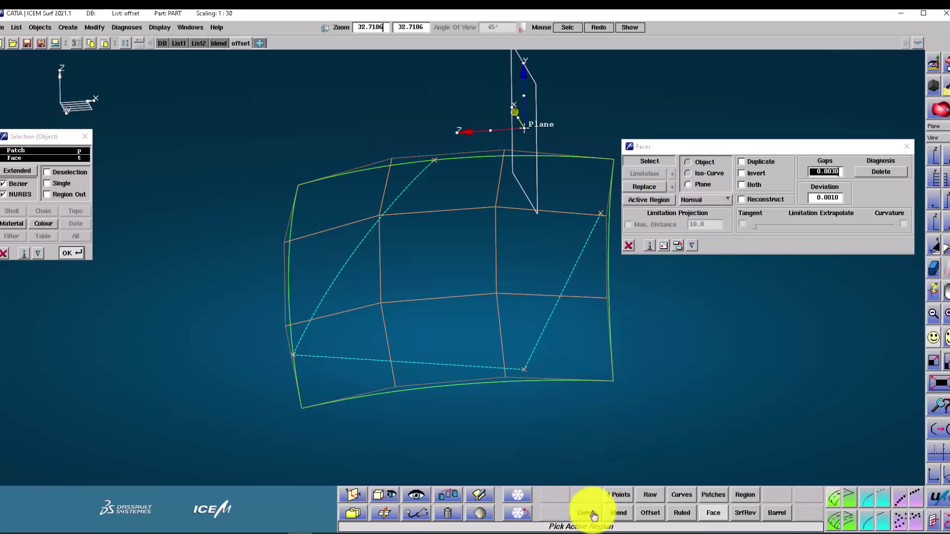
left_click(435, 264)
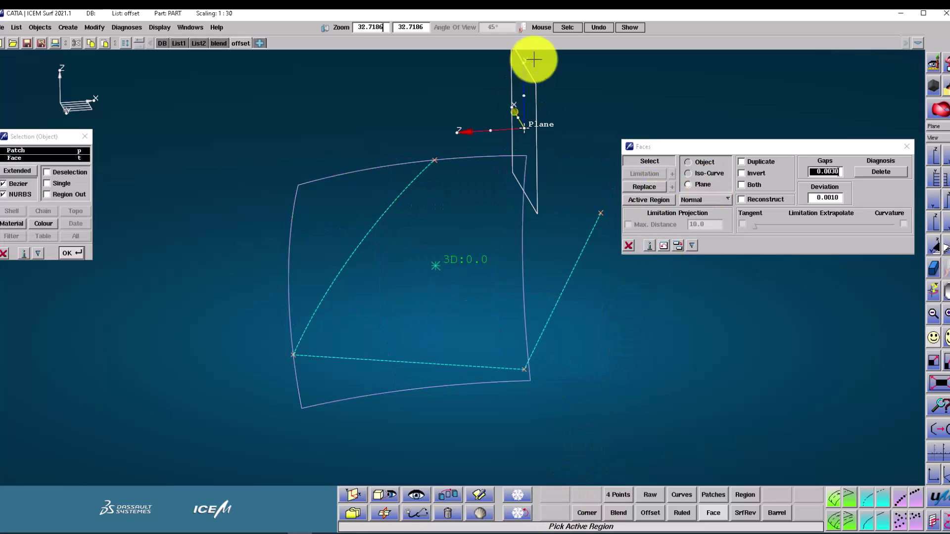
mouse_move(574, 218)
middle_mouse_down()
mouse_move(544, 212)
mouse_move(590, 217)
mouse_move(569, 219)
middle_mouse_up()
Step: Face the patch along the slanted straight curve with Tangent limitation extrapolation, keeping the larger region
middle_click(525, 273)
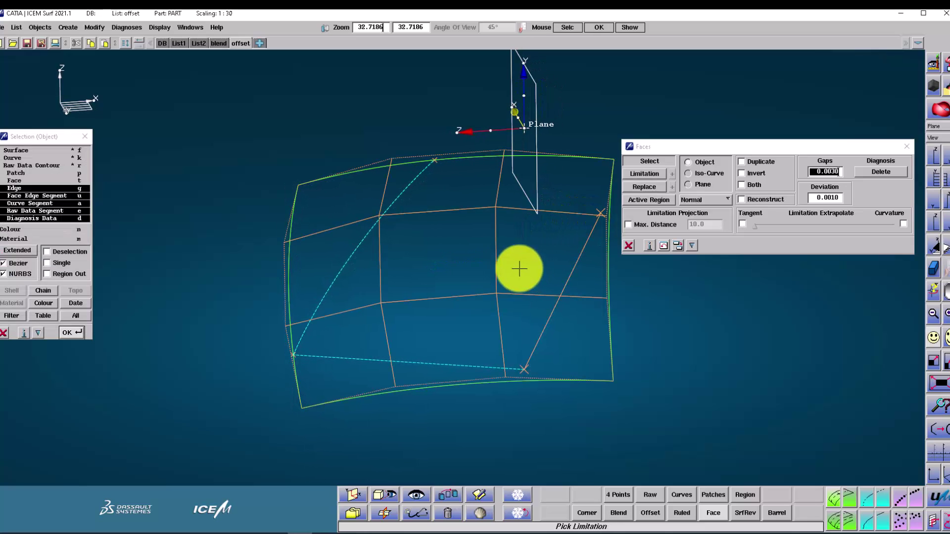
middle_click(512, 262)
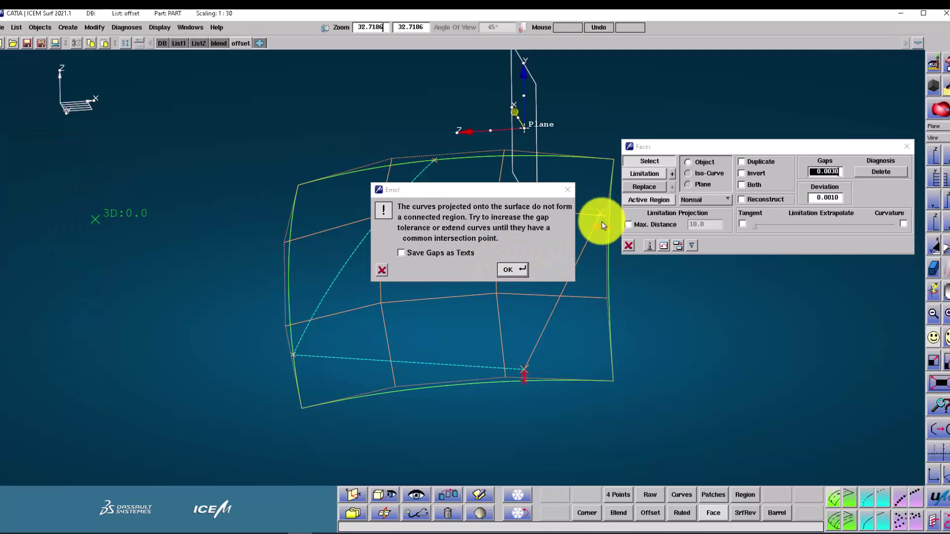
left_click(509, 270)
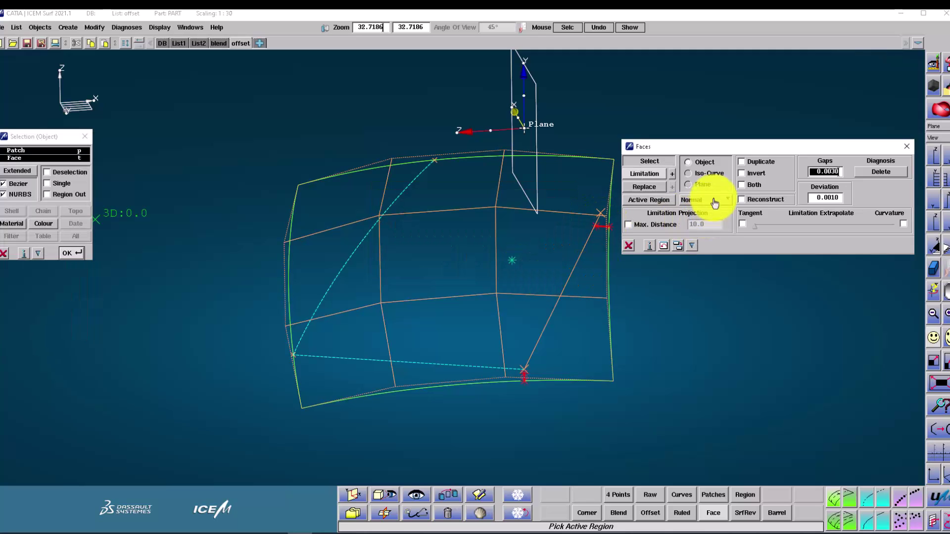
left_click(743, 223)
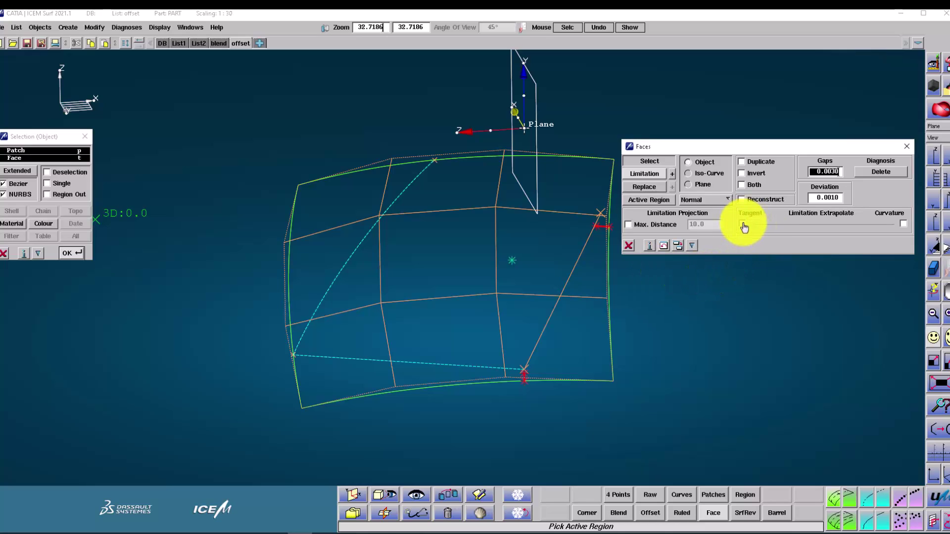
left_click(652, 201)
left_click(492, 246)
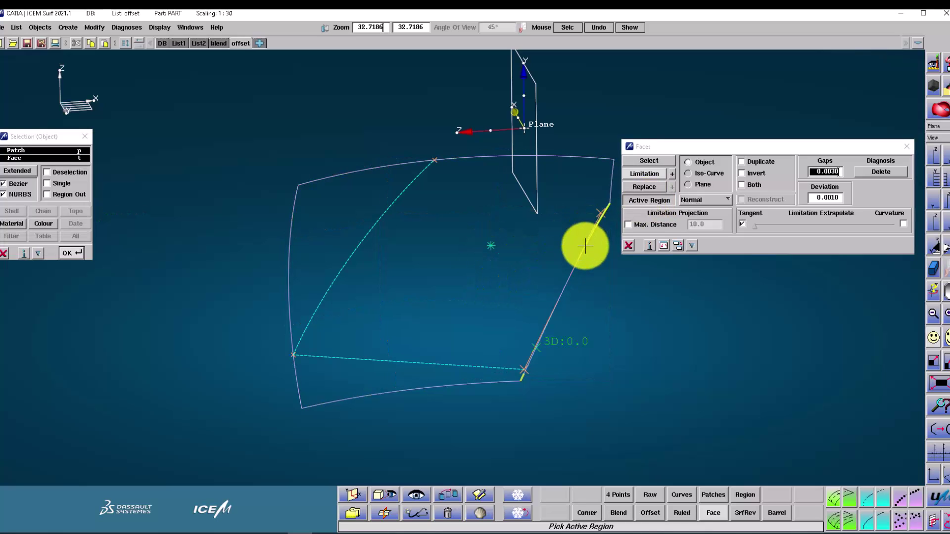
left_click(608, 220)
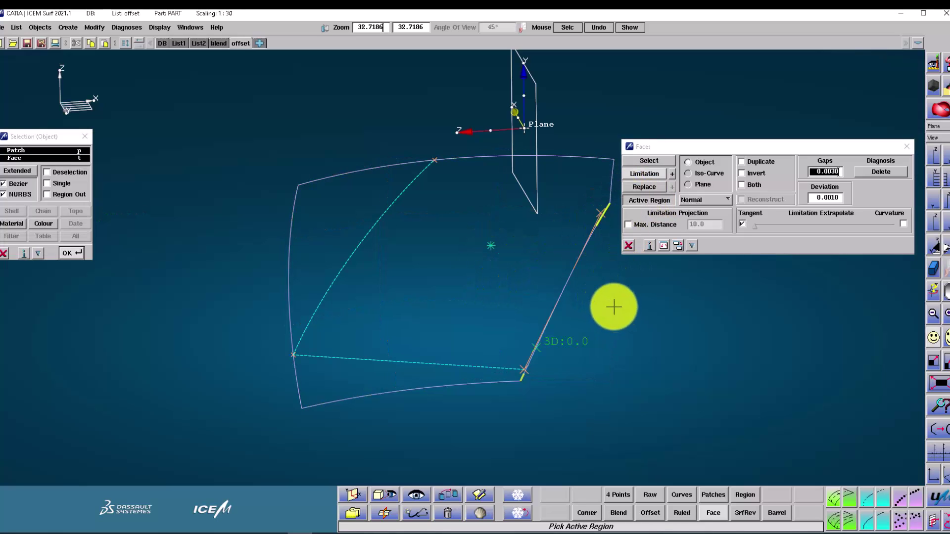
Step: Face the full patch with all three dashed curves as limitations using View projection, keeping the region they enclose
middle_click(631, 310)
left_click(565, 296)
left_click(464, 361)
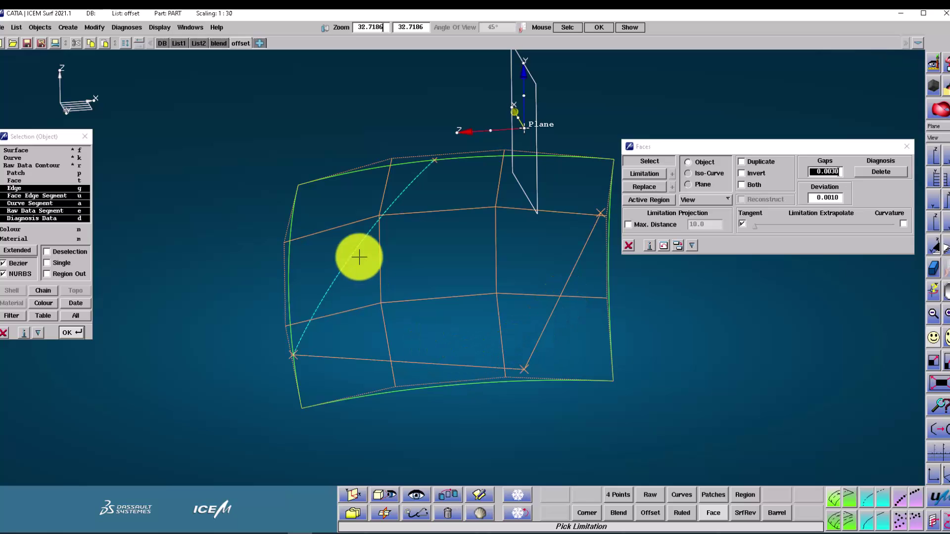
left_click(360, 254)
left_click(437, 275)
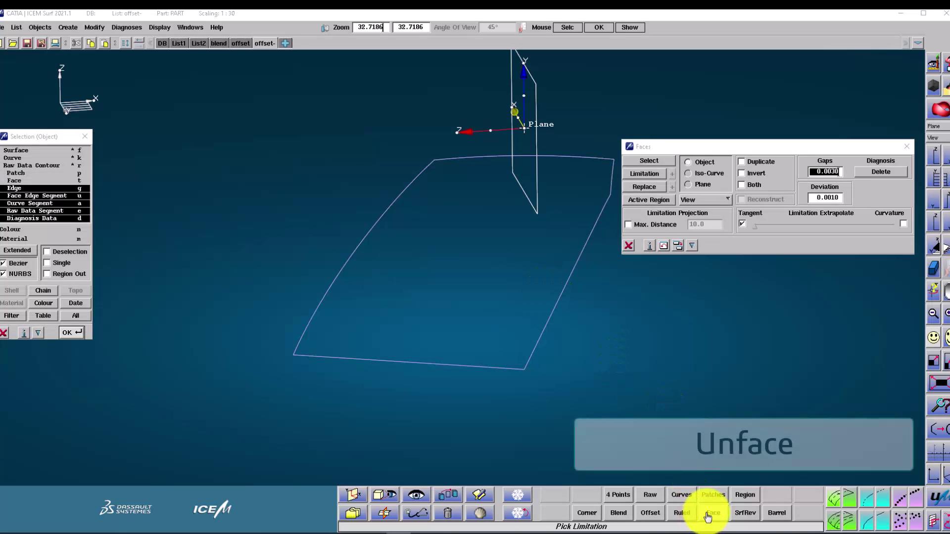
Step: Untrim the face with UnFace by picking its boundary near the curved edge
left_click(846, 505)
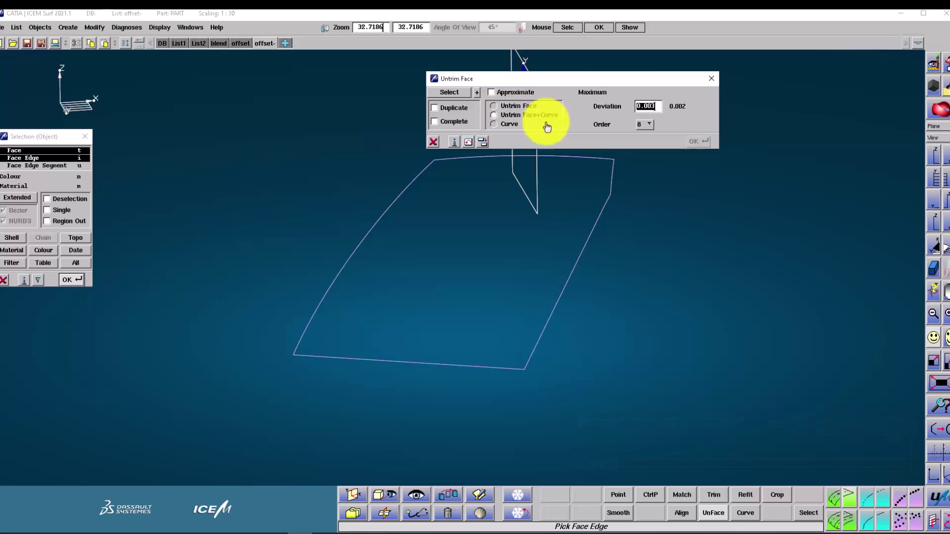
left_click(384, 250)
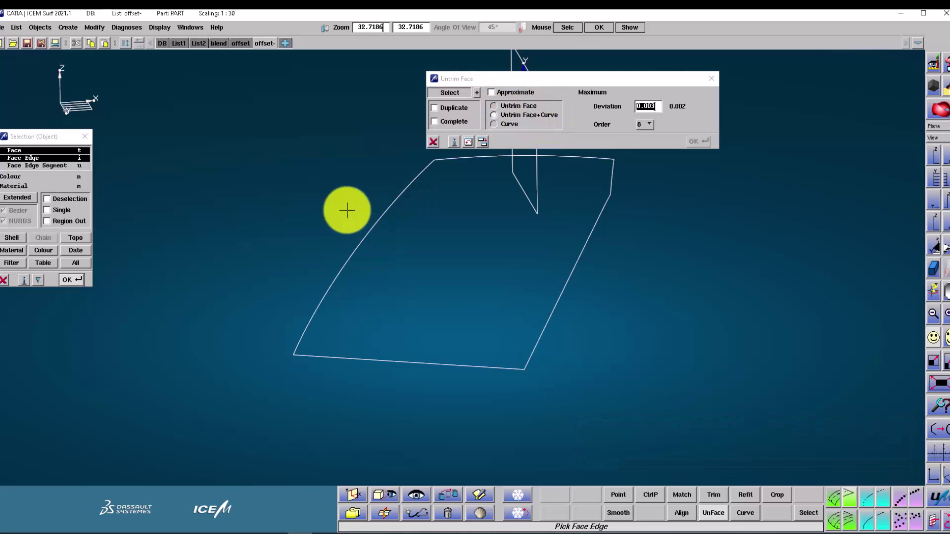
left_click(700, 143)
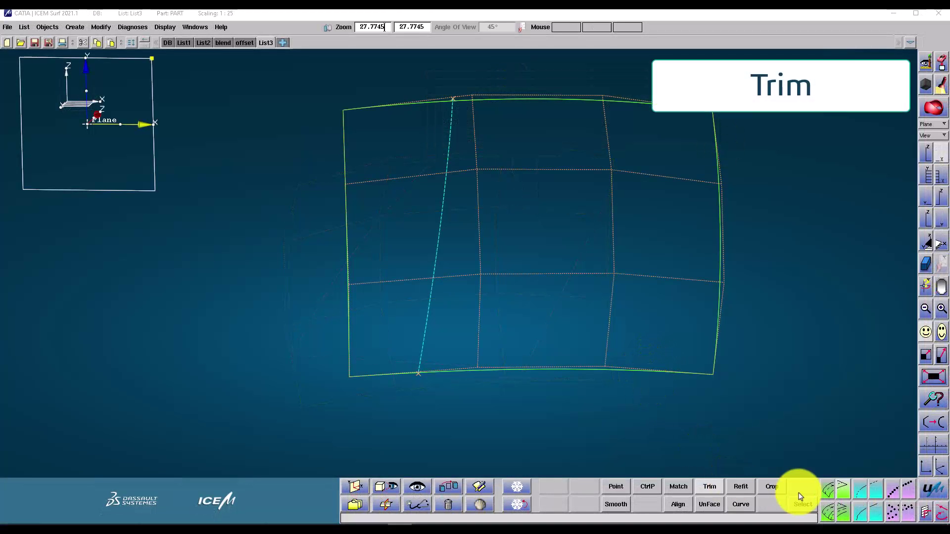
Step: Trim the patch along the dashed curve crossing it, keeping the larger region
left_click(719, 490)
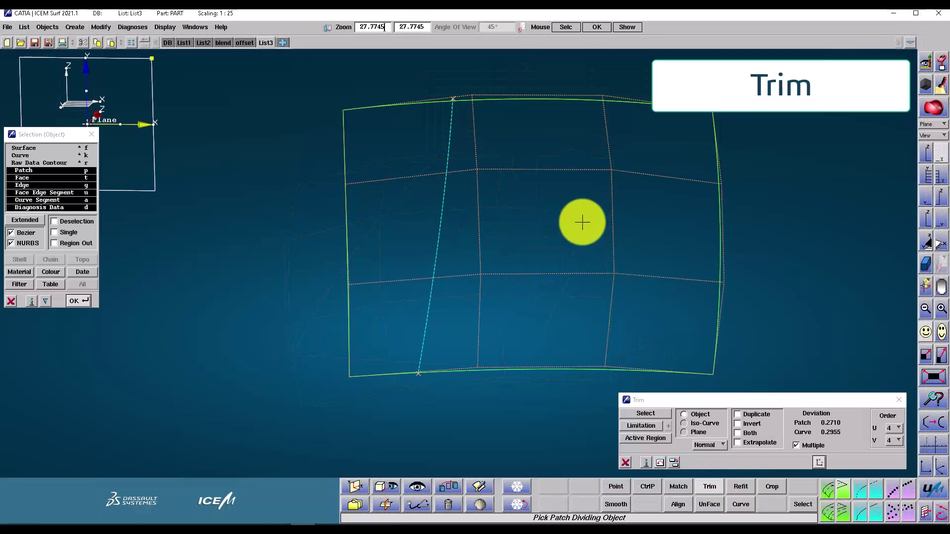
left_click(439, 221)
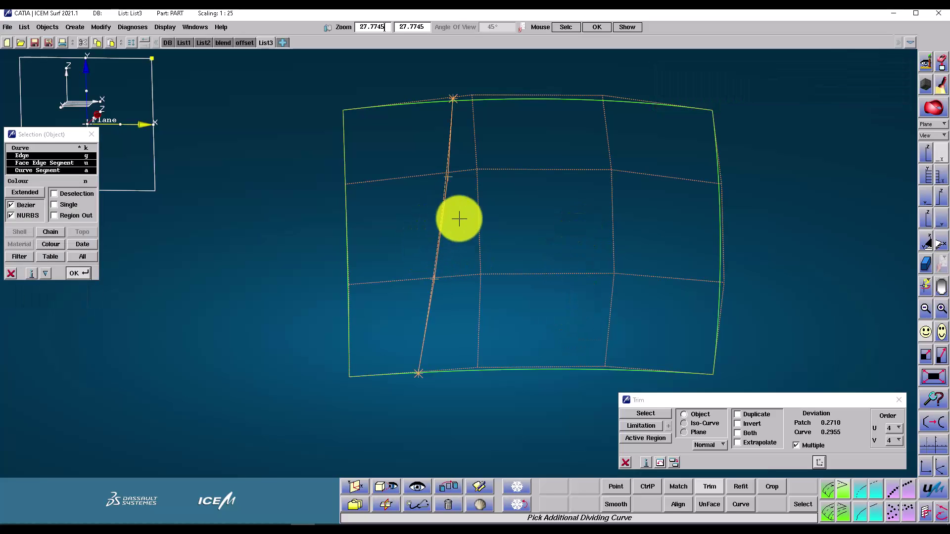
middle_click(467, 235)
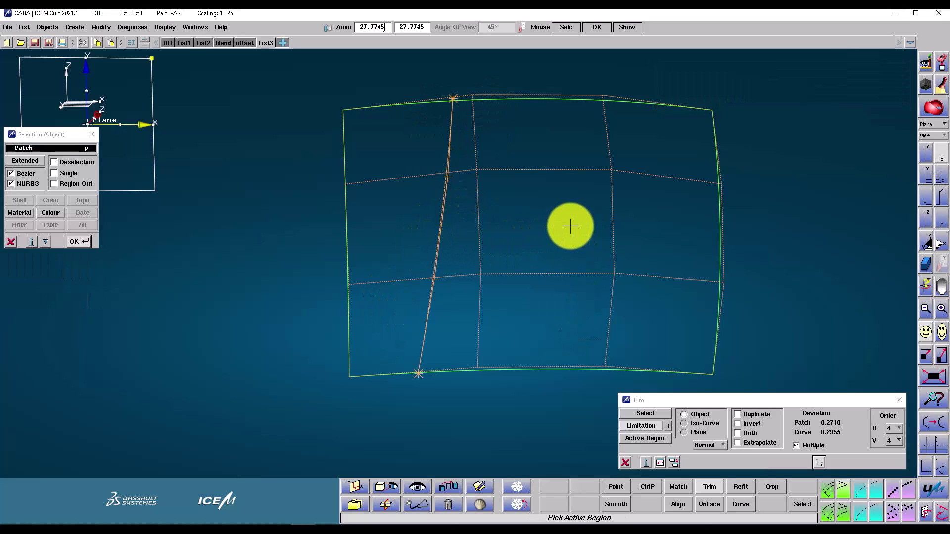
left_click(573, 221)
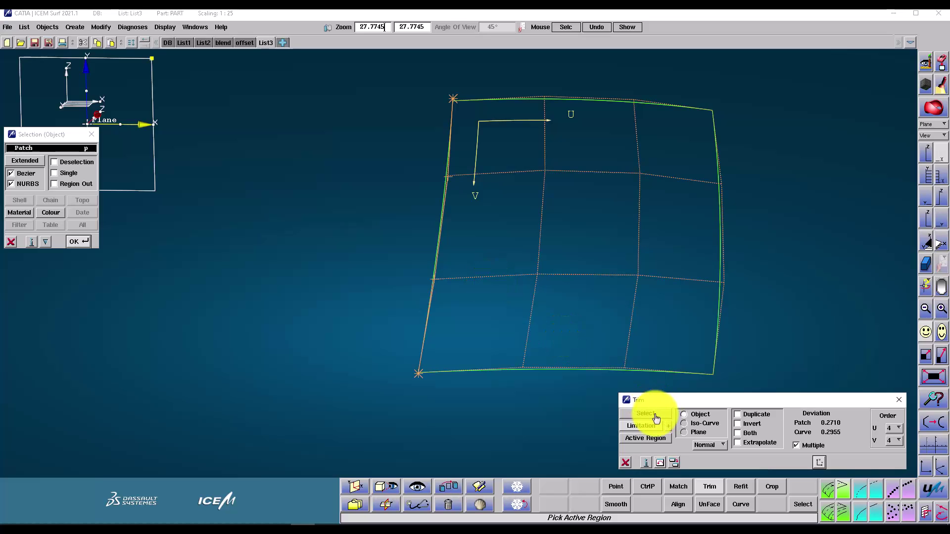
Step: Trim the patch by Iso-Curve through a point in its interior, dividing it along the V-direction curve
left_click(693, 424)
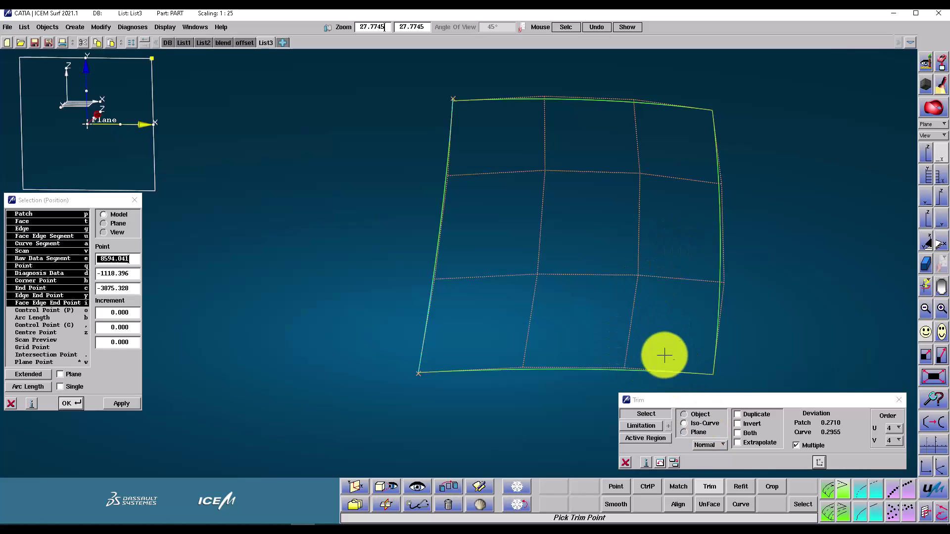
left_click(661, 260)
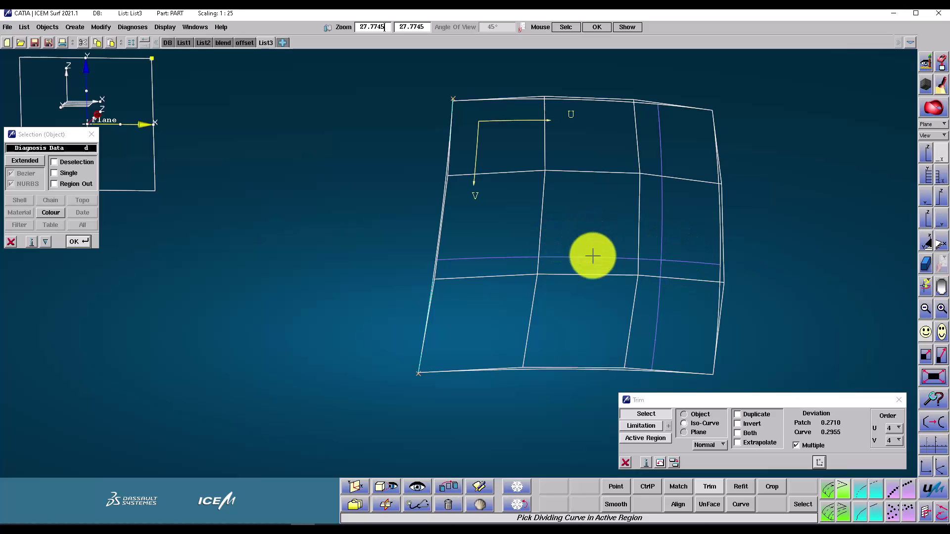
left_click(662, 203)
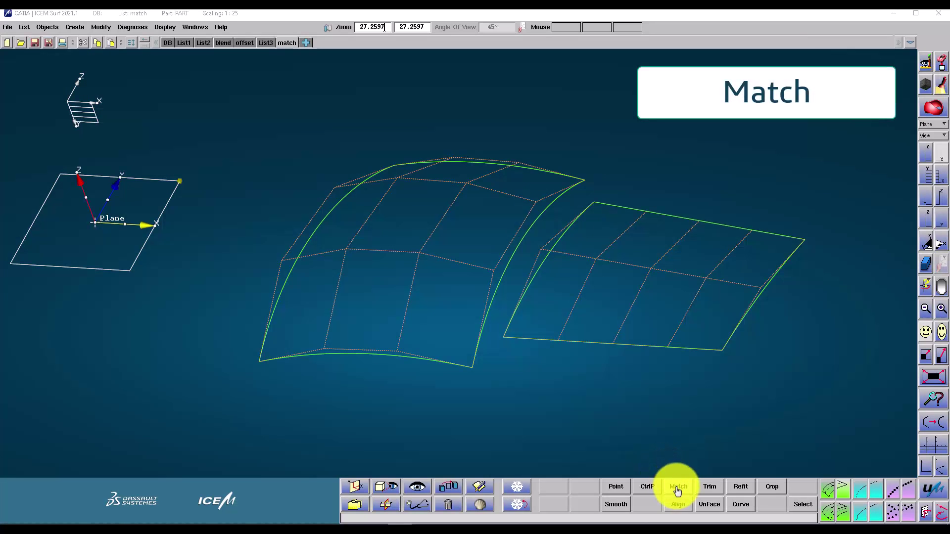
Step: Start Match with the flatter patch's facing edge as the edge to modify and the curved patch's adjacent edge as the reference
left_click(677, 489)
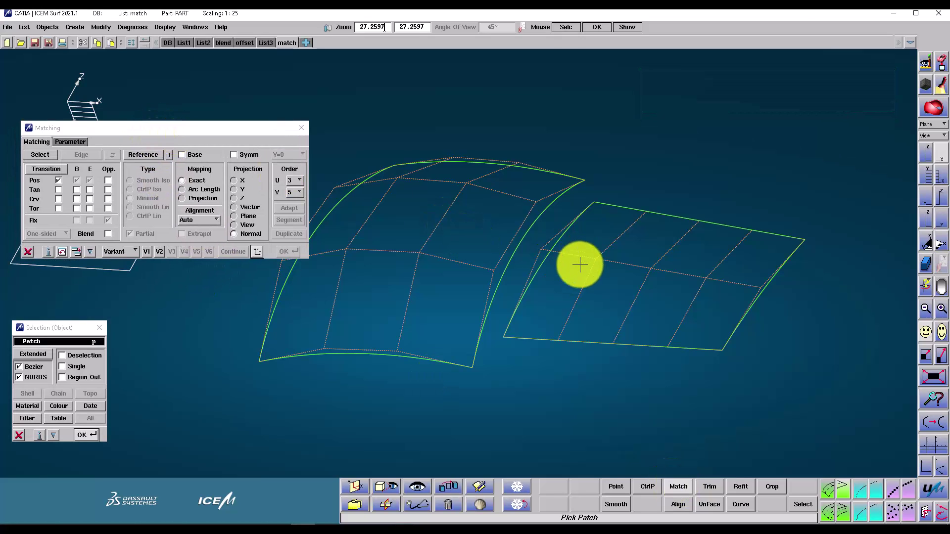
left_click_drag(569, 275, 498, 223)
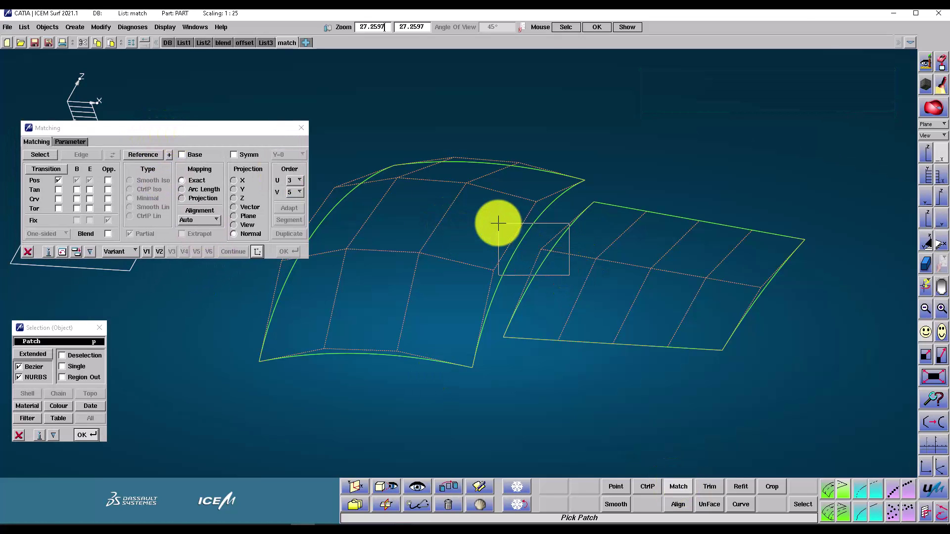
left_click(494, 217)
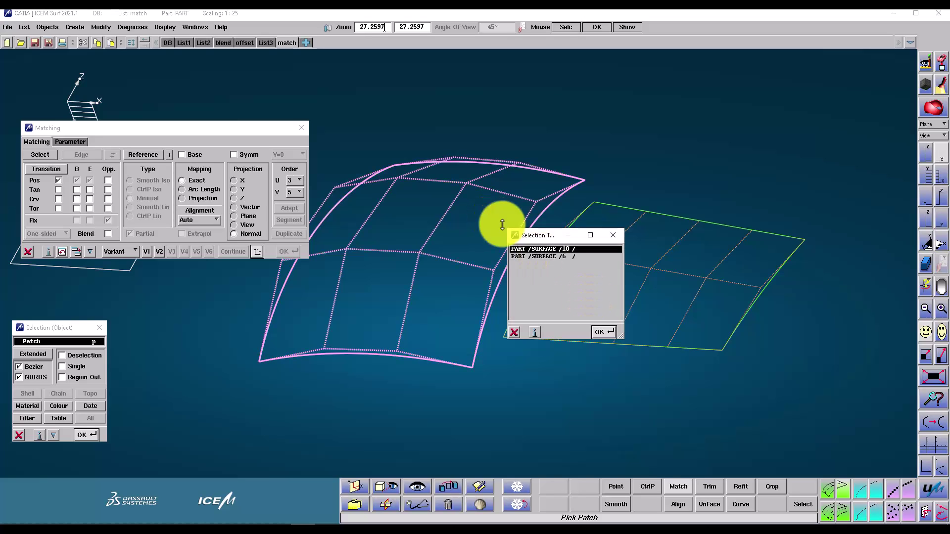
key("Down")
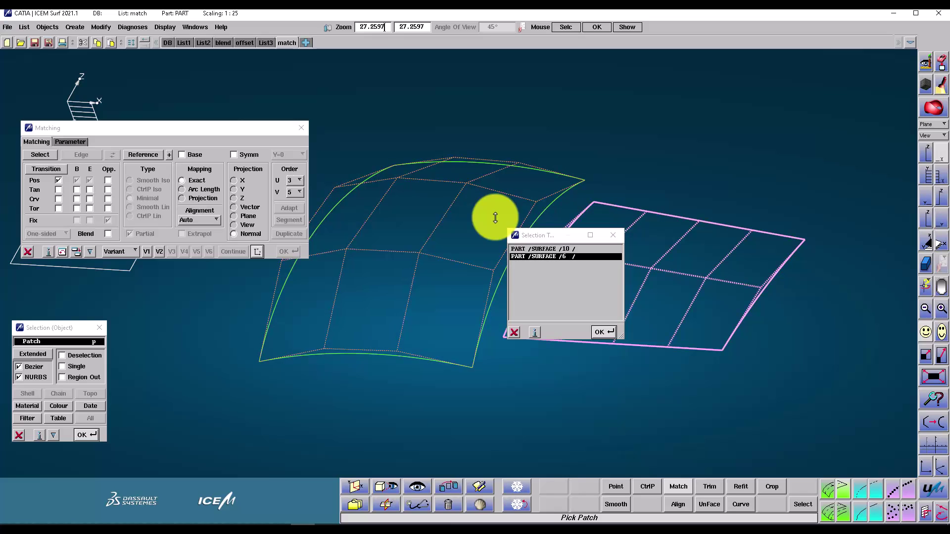
key("Return")
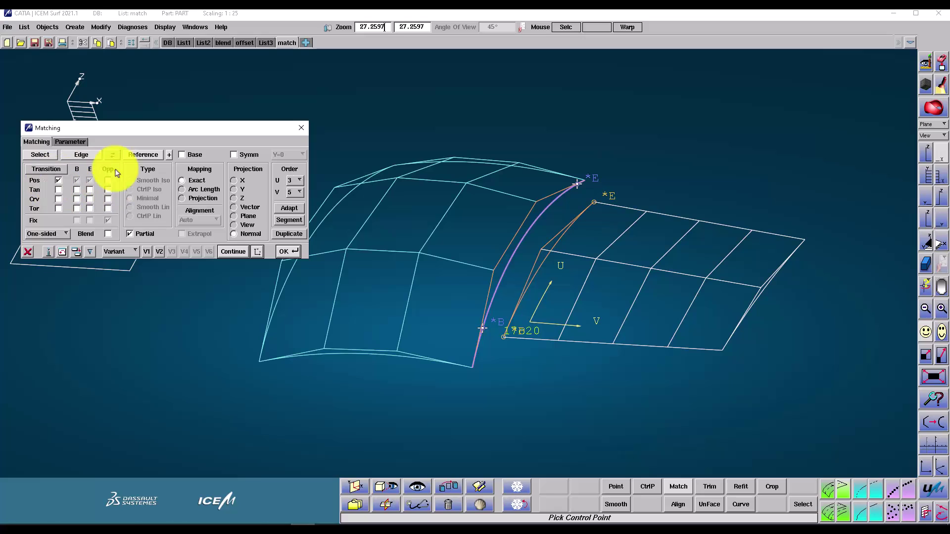
Step: Try a Partial match of the flatter patch's edge with only position continuity, and undo it
left_click(130, 234)
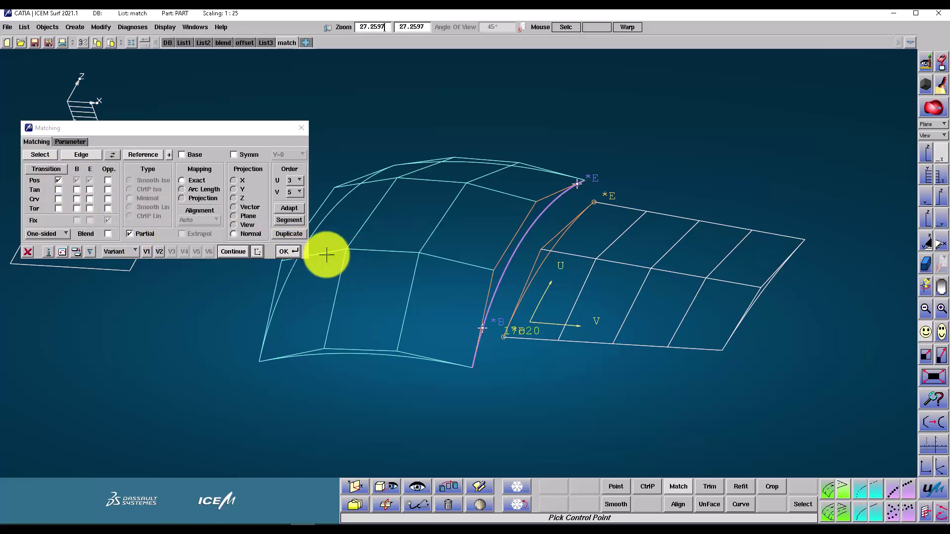
left_click(283, 252)
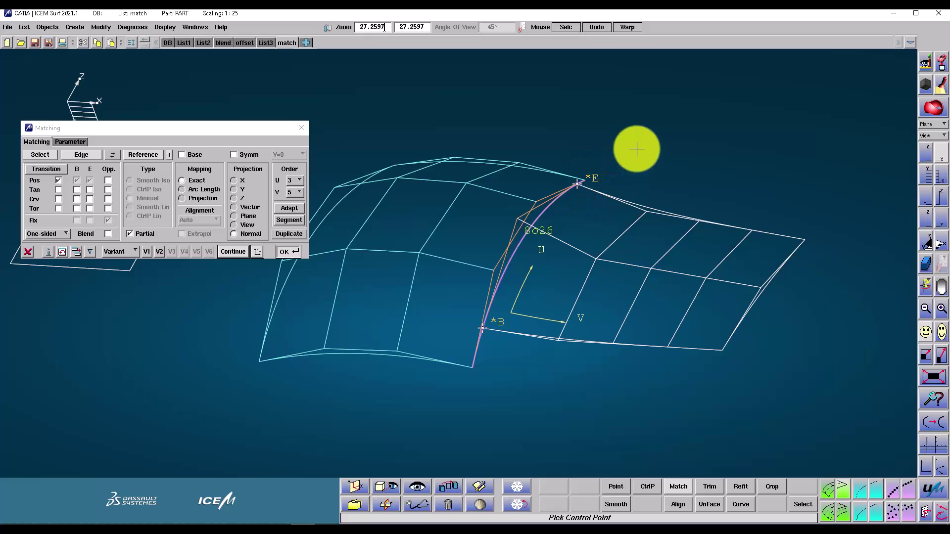
middle_click(637, 149)
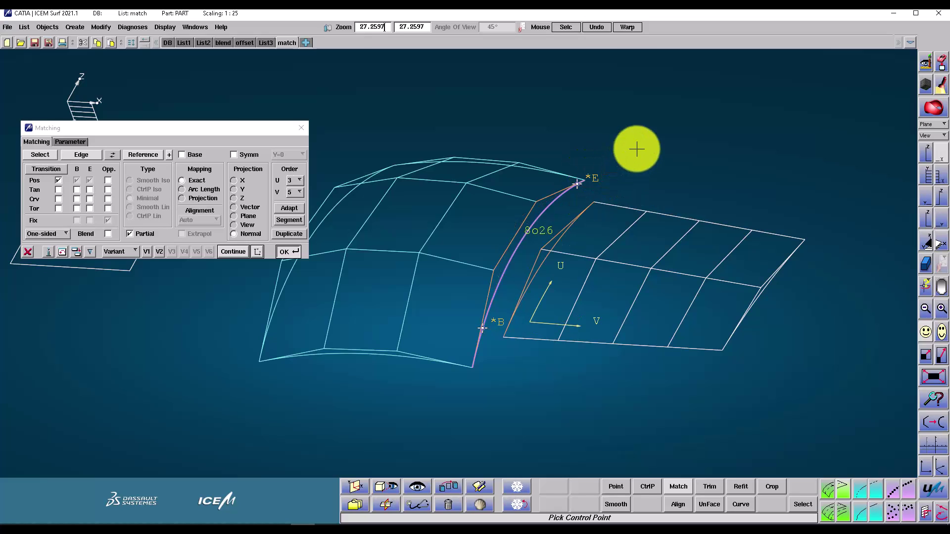
Step: Enable Blend plus Tan and Crv continuity for the match, trying the result with each setup and undoing it
left_click(108, 235)
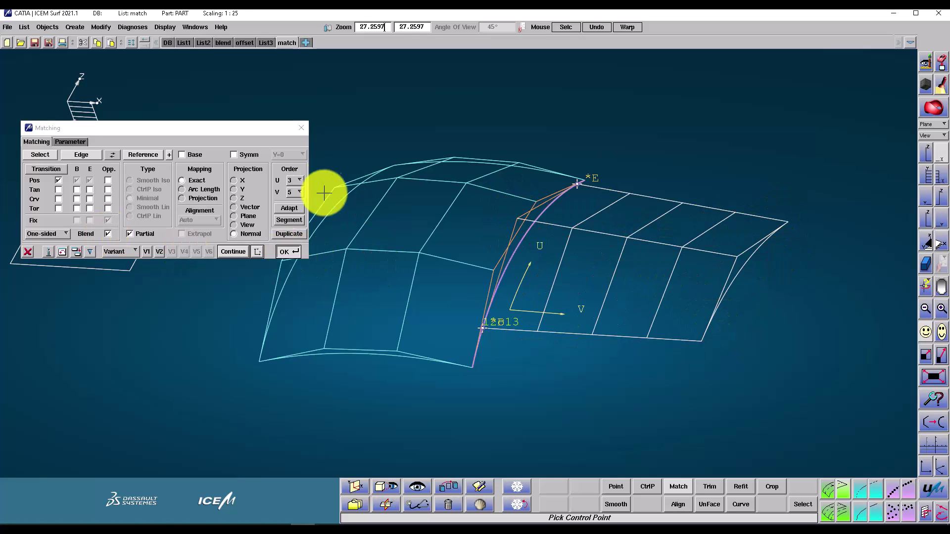
middle_click(515, 115)
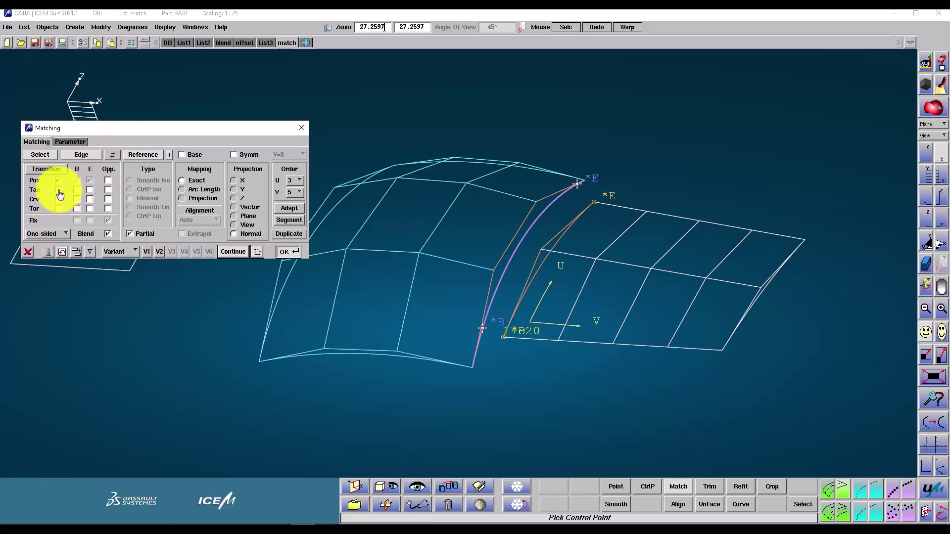
left_click(289, 253)
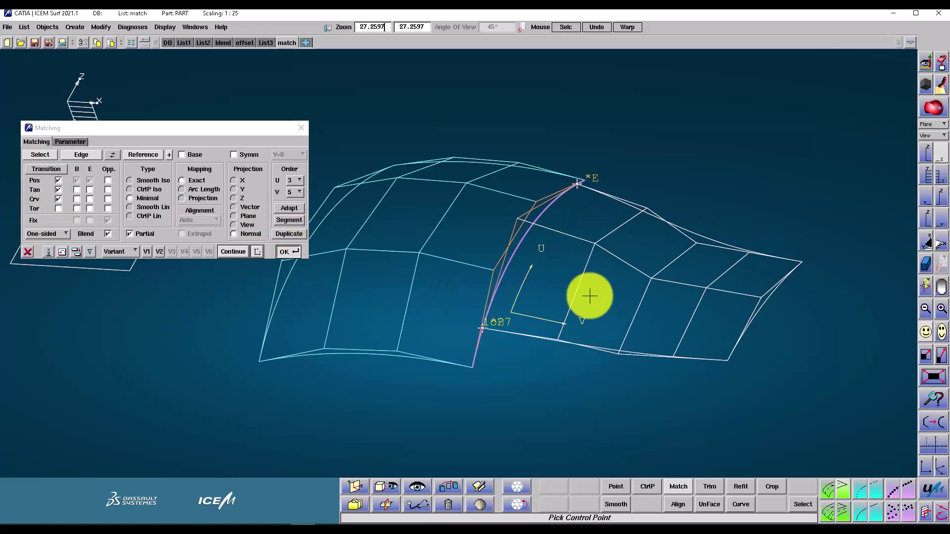
middle_click(648, 159)
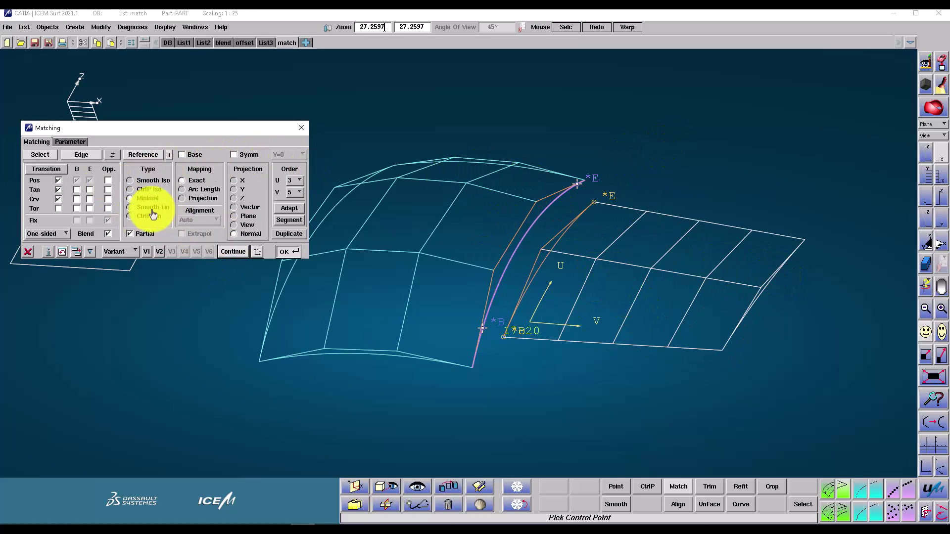
Step: Preserve Pos and Tan on the patch's opposite edge, try the match with these options, and undo it
left_click(108, 190)
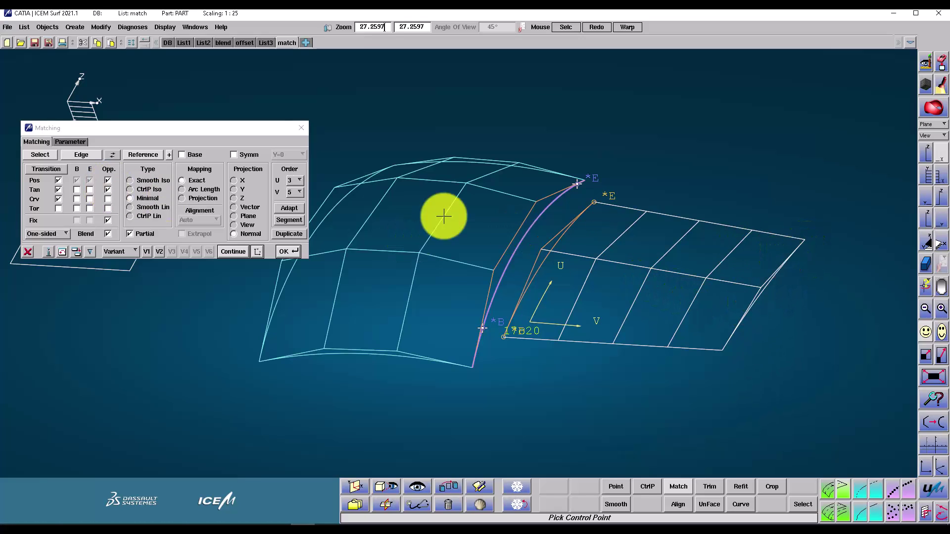
left_click(296, 251)
middle_click(554, 161)
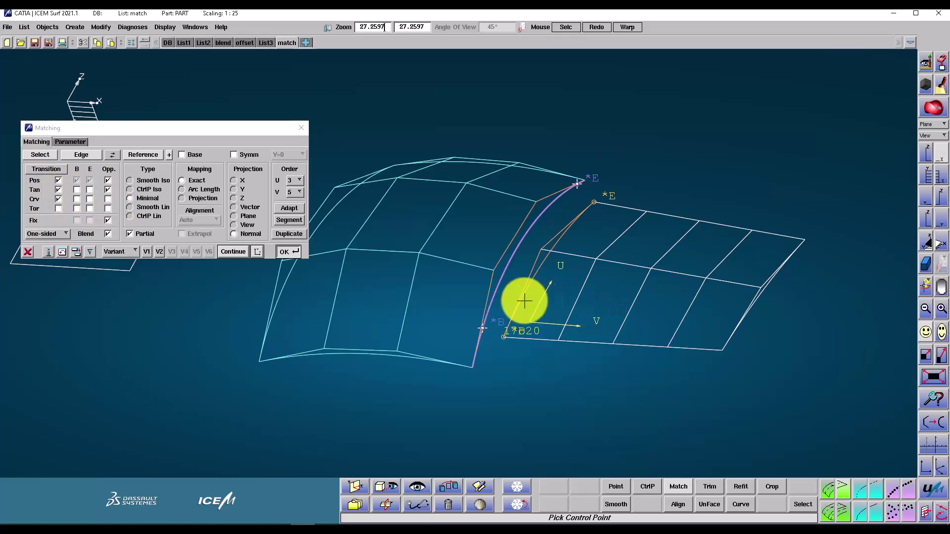
left_click_drag(523, 313, 572, 301, "ctrl")
right_click_drag(572, 301, 543, 275, "ctrl")
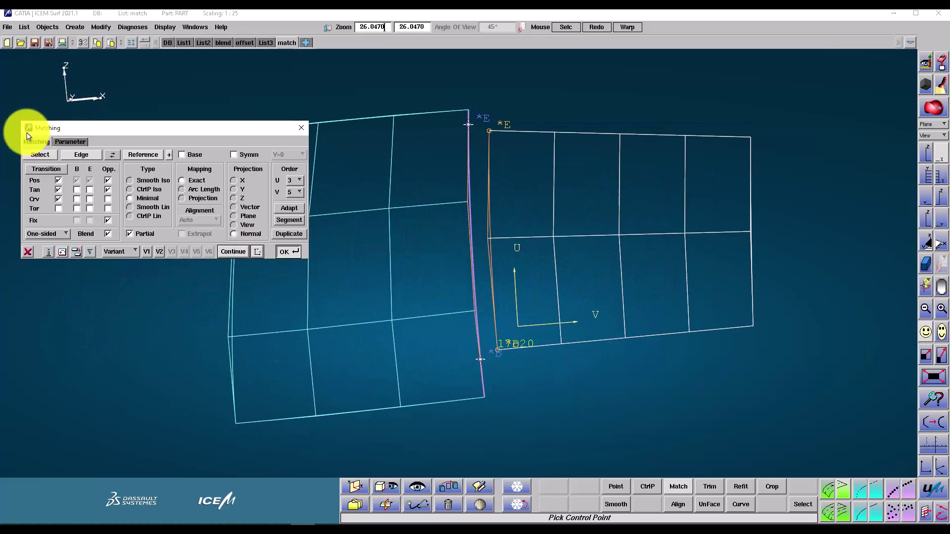
left_click(286, 252)
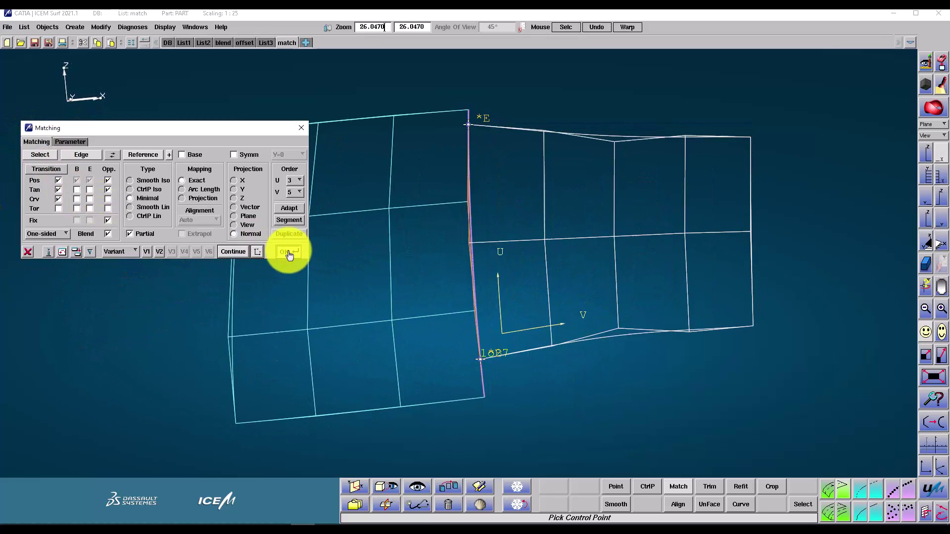
middle_click(476, 251)
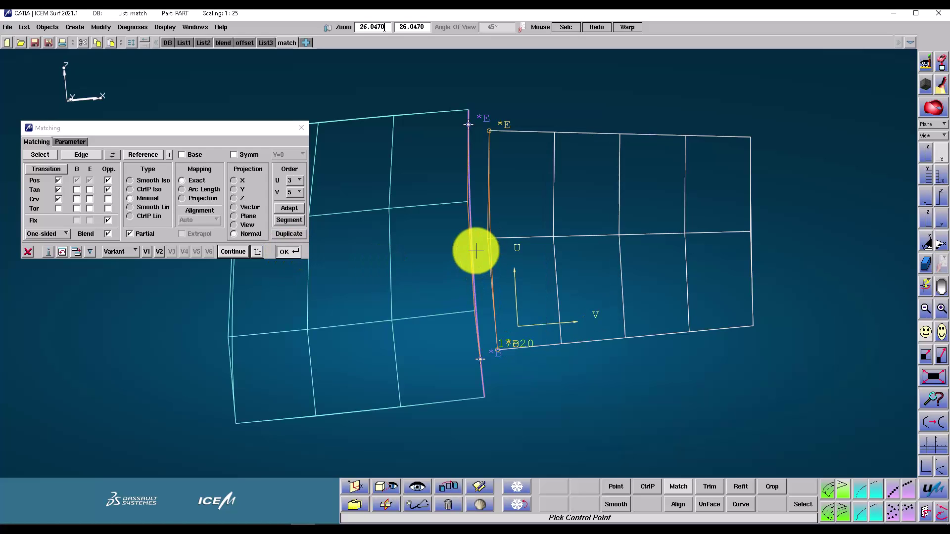
Step: Match the patch with Tan and Crv enabled at both edge ends (B and E) and Partial turned off
left_click(76, 199)
left_click(90, 198)
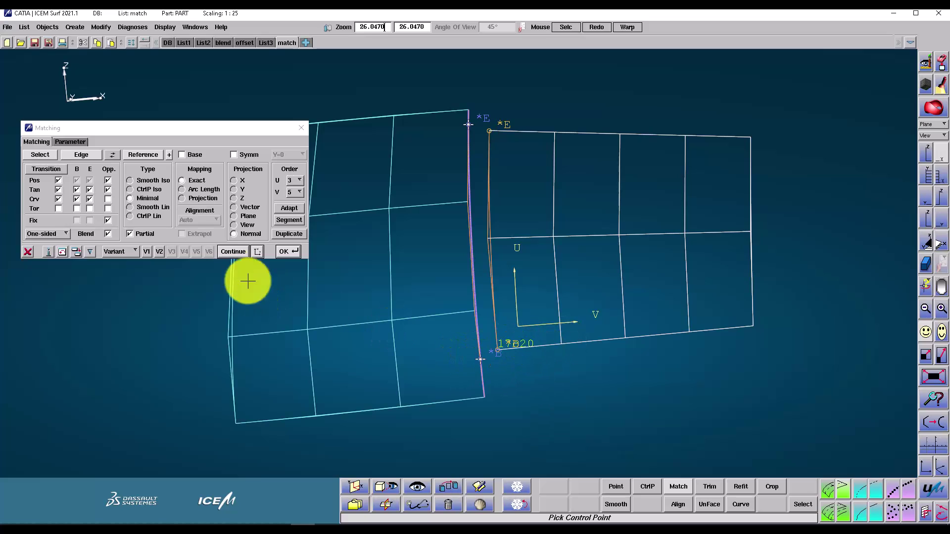
left_click(292, 255)
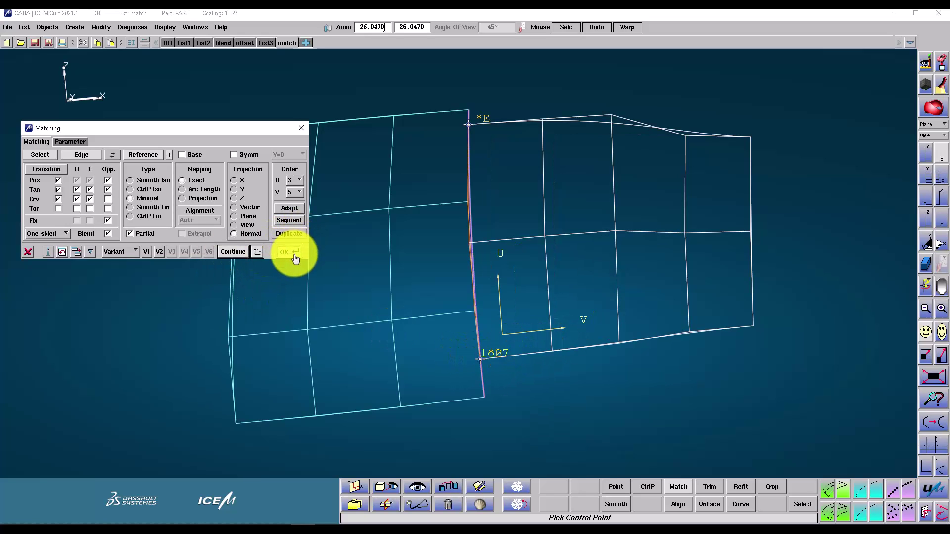
left_click(129, 235)
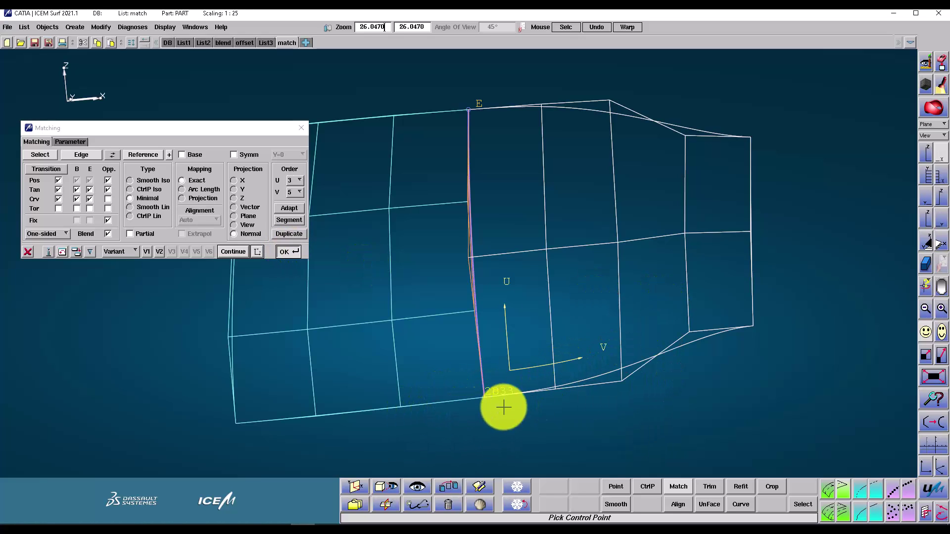
Step: Display the matching diagnosis and examine the maximum position, normal and curvature deviations along the shared edge
middle_click_drag(583, 328, 322, 277)
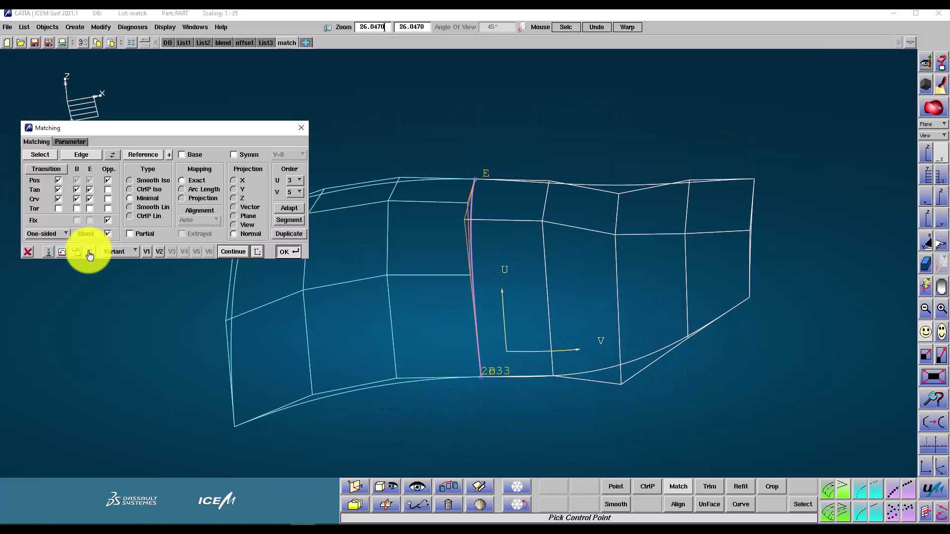
left_click(90, 251)
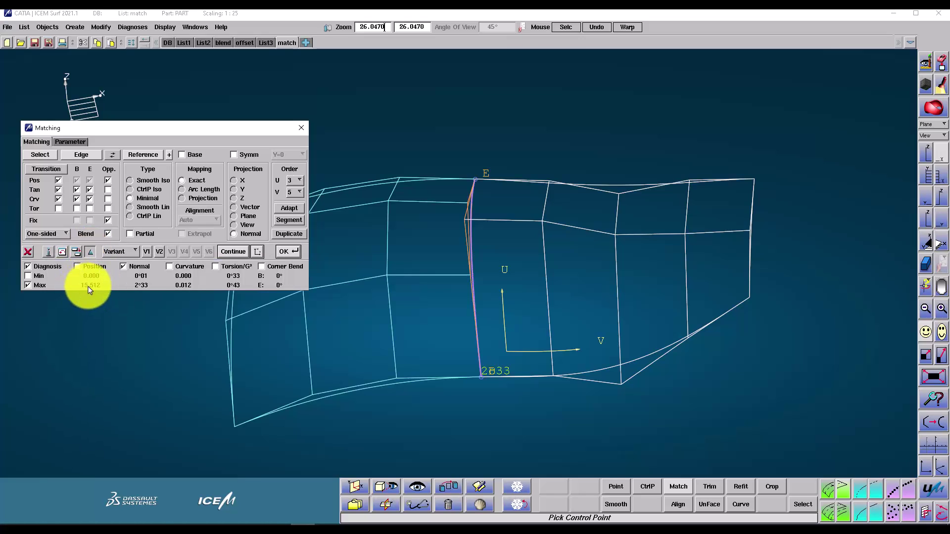
left_click(123, 267)
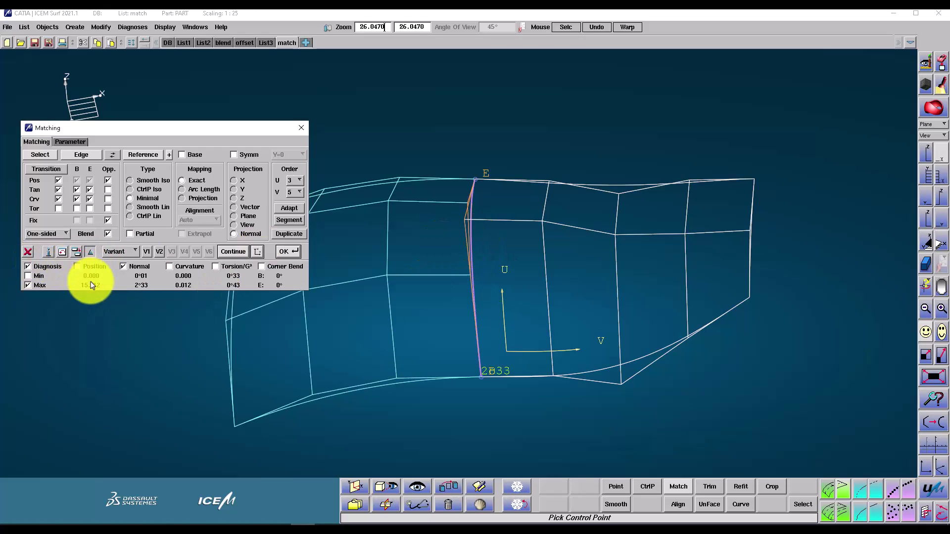
middle_click_drag(497, 235, 513, 263)
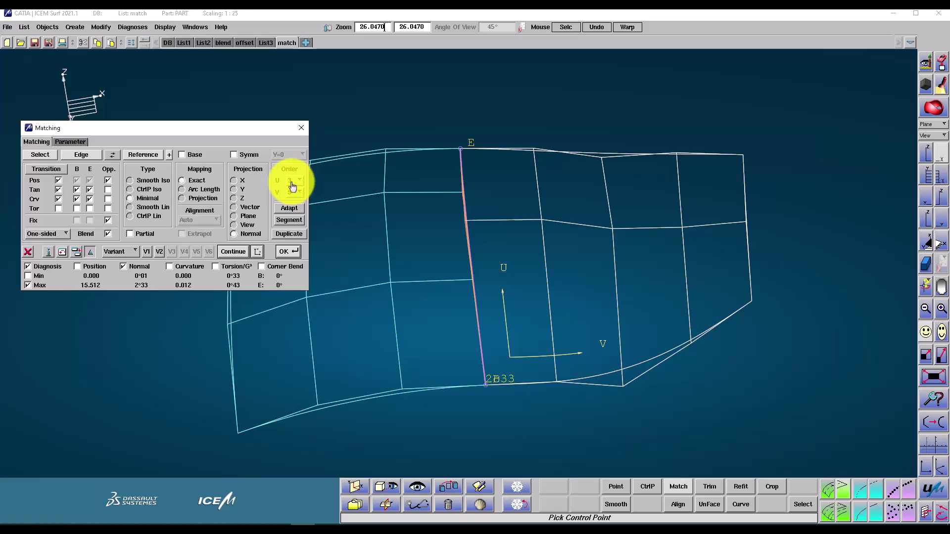
Step: Adapt the order of the matched patch to the reference edge and apply the match
left_click(289, 211)
left_click_drag(504, 238, 432, 232, "ctrl+shift")
left_click(291, 253)
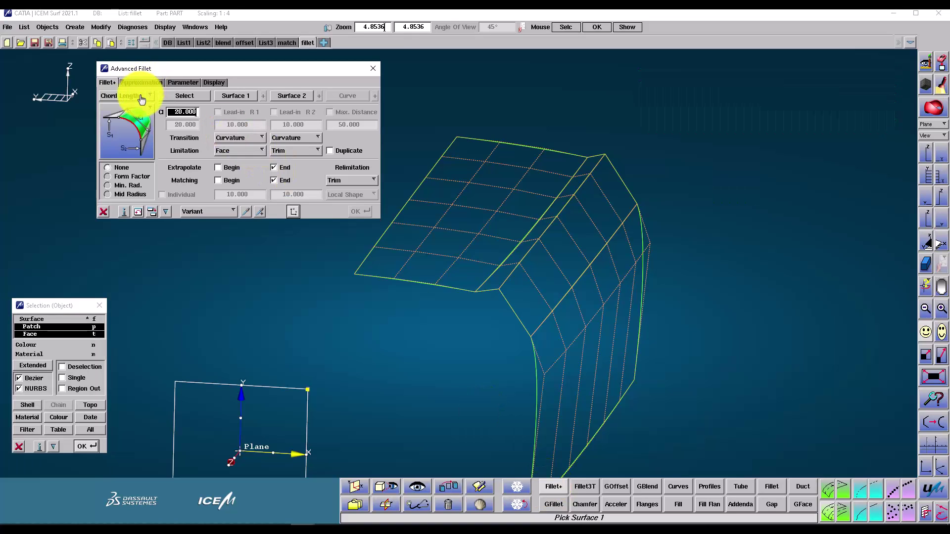
Step: Set the Advanced Fillet to Chord Length, with the large upper patch as Surface 1 and the adjoining narrow strip as Surface 2
left_click(141, 99)
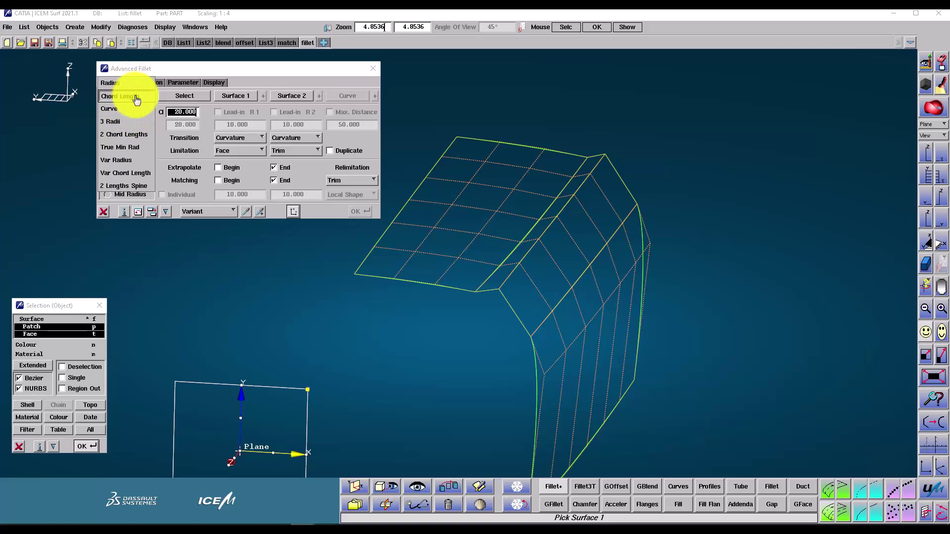
left_click(136, 98)
right_click_drag(541, 247, 545, 223, "ctrl+shift")
left_click_drag(545, 223, 549, 210, "ctrl+shift")
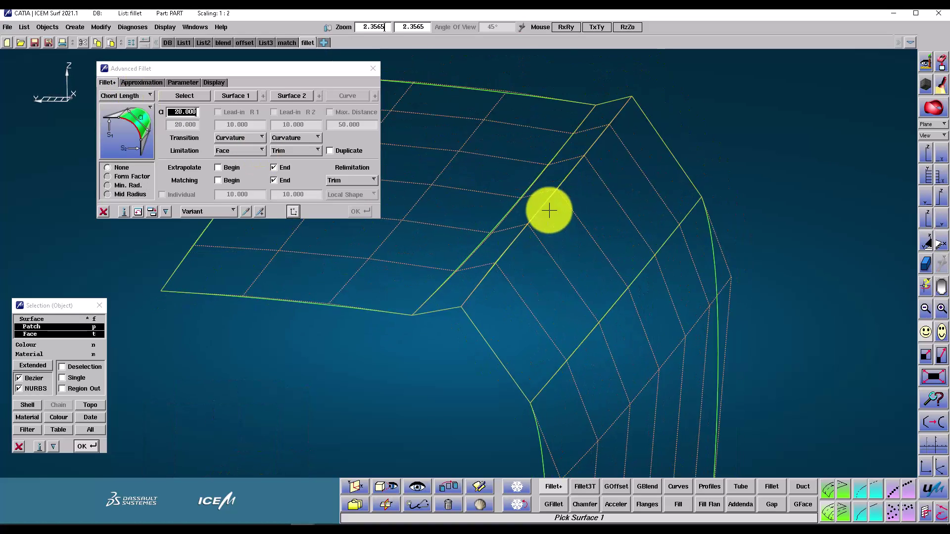
middle_click_drag(549, 210, 571, 219, "ctrl+shift")
left_click(571, 219)
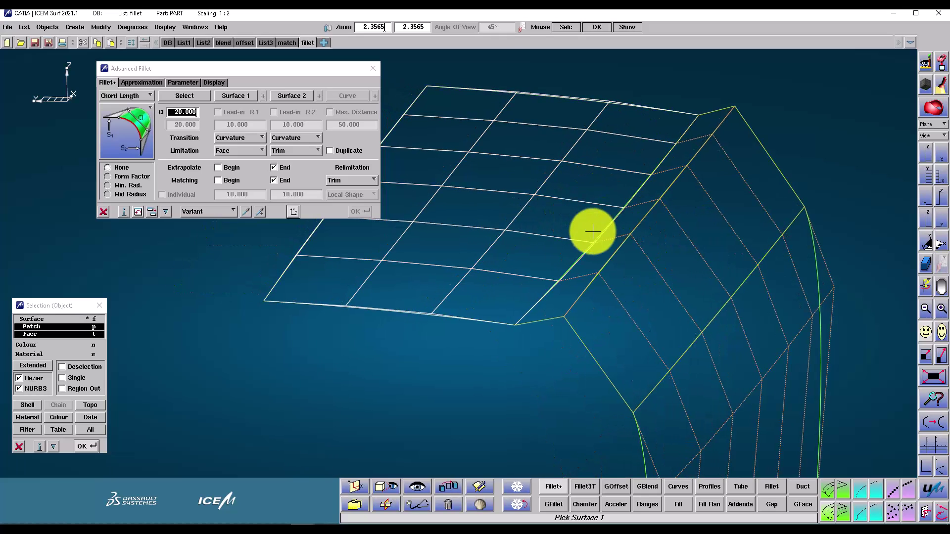
left_click(592, 232)
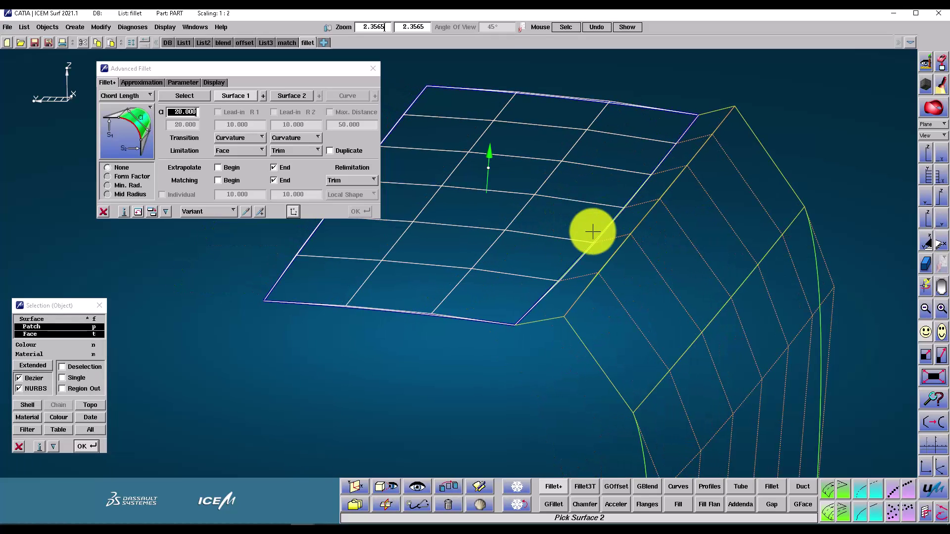
left_click(593, 263)
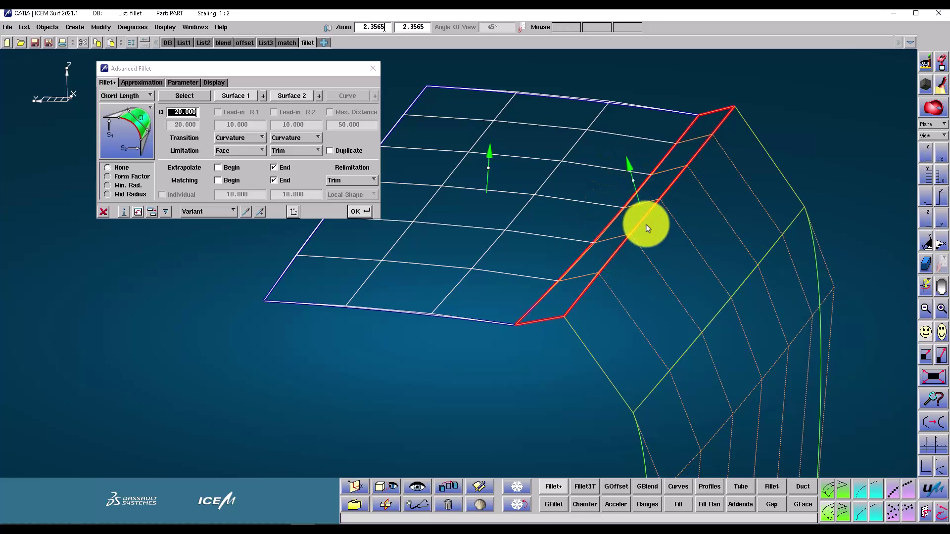
Step: Compute the fillet with chord length 20, Curvature transitions, Face limitation for Surface 2, and extrapolation and matching also enabled at Begin
middle_click_drag(557, 181, 578, 191)
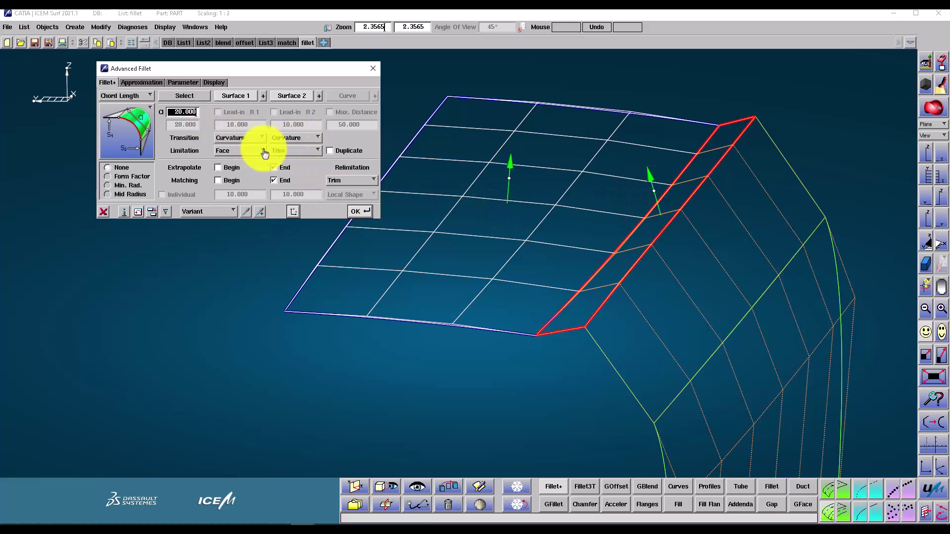
left_click(303, 163)
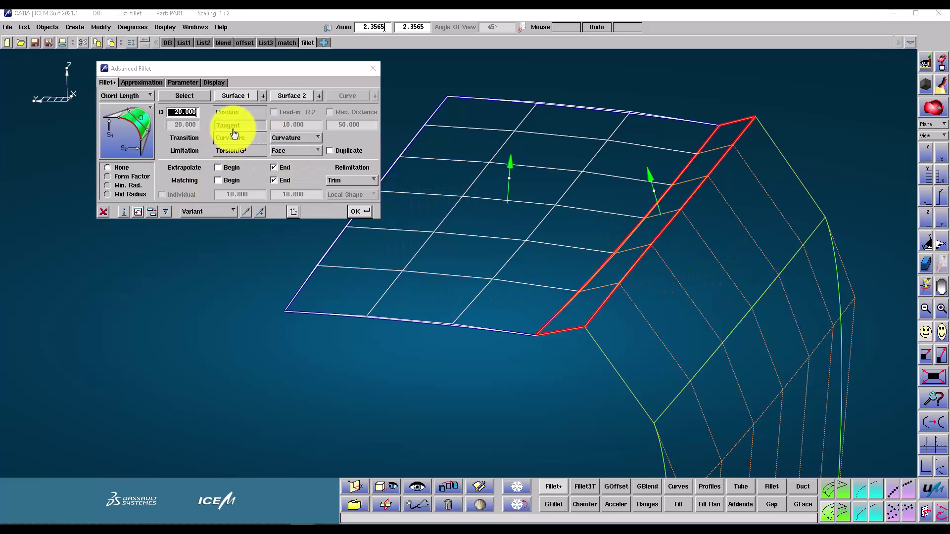
left_click(238, 139)
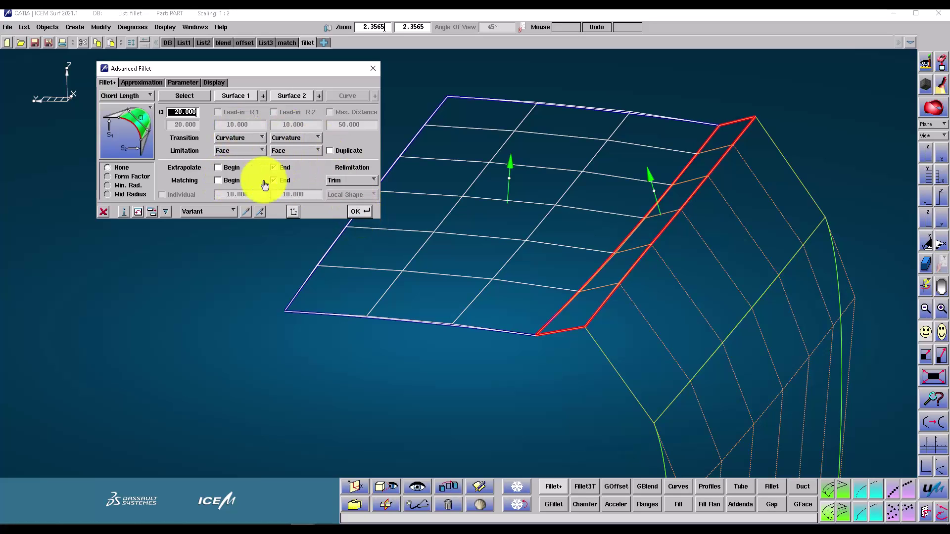
left_click(218, 168)
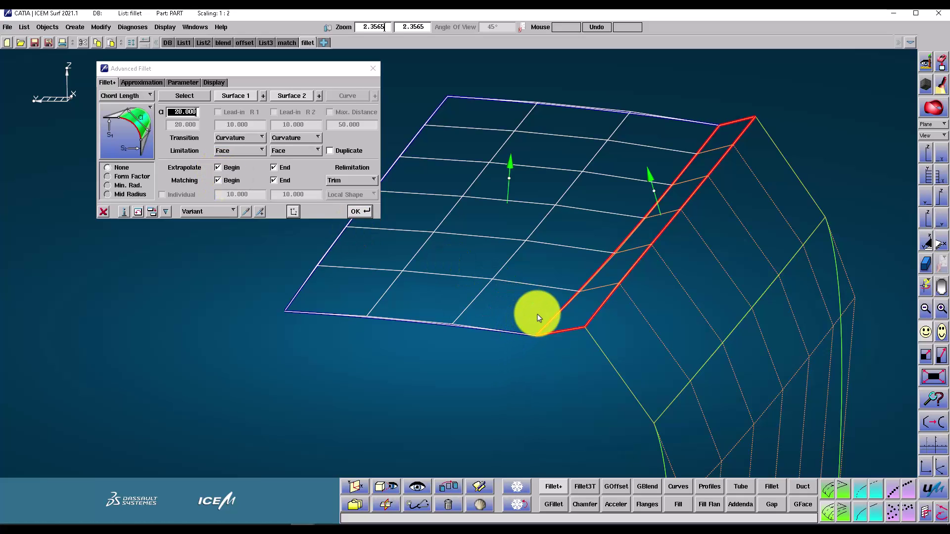
left_click(358, 212)
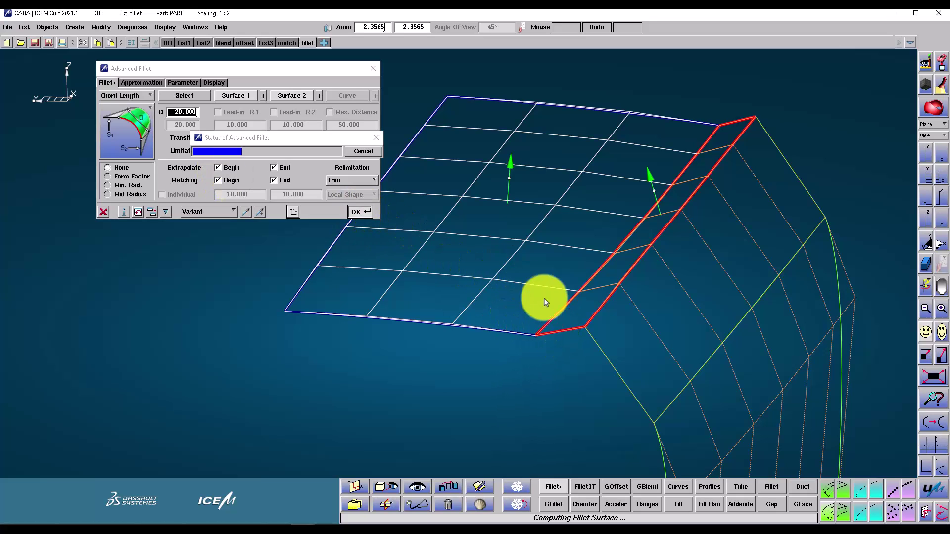
scroll(553, 325, "up", 3)
mouse_move(569, 303)
middle_mouse_down()
mouse_move(590, 287)
mouse_move(561, 294)
middle_mouse_up()
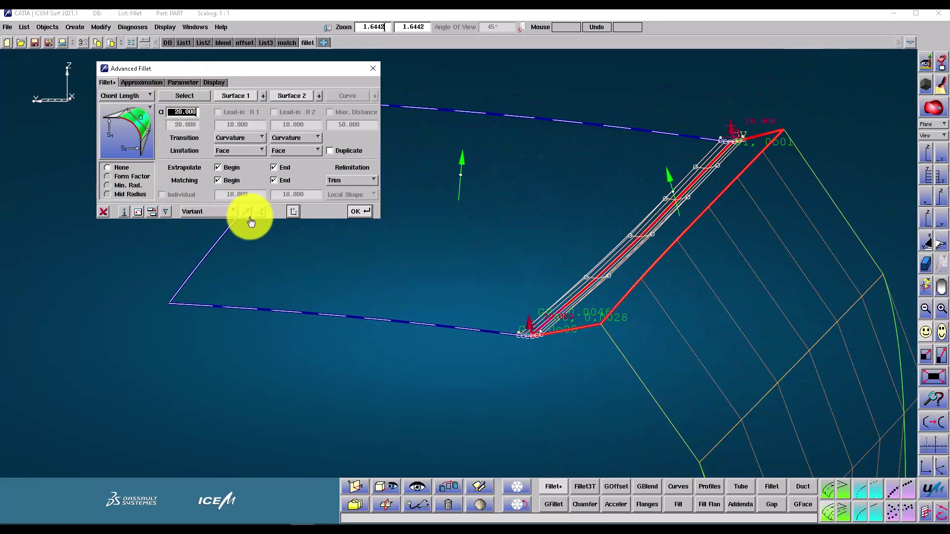
left_click(213, 214)
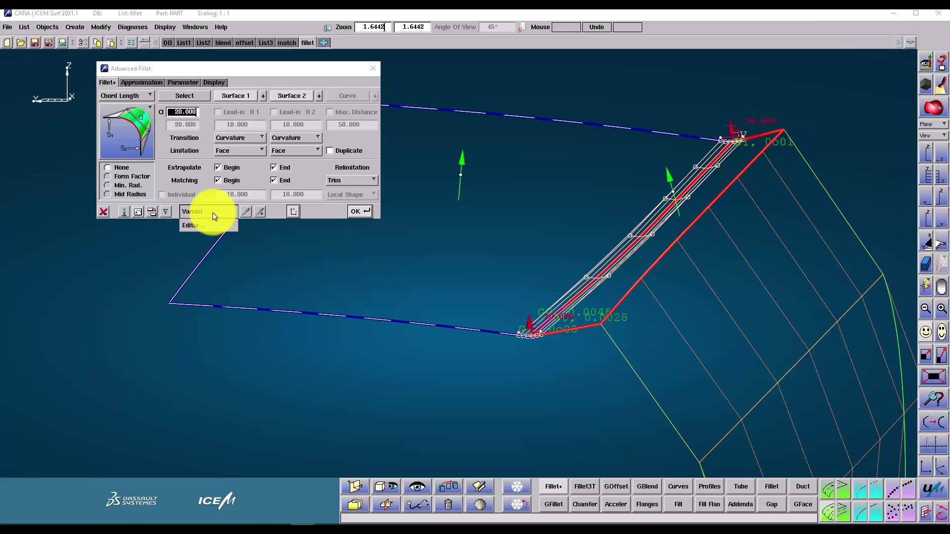
left_click(213, 216)
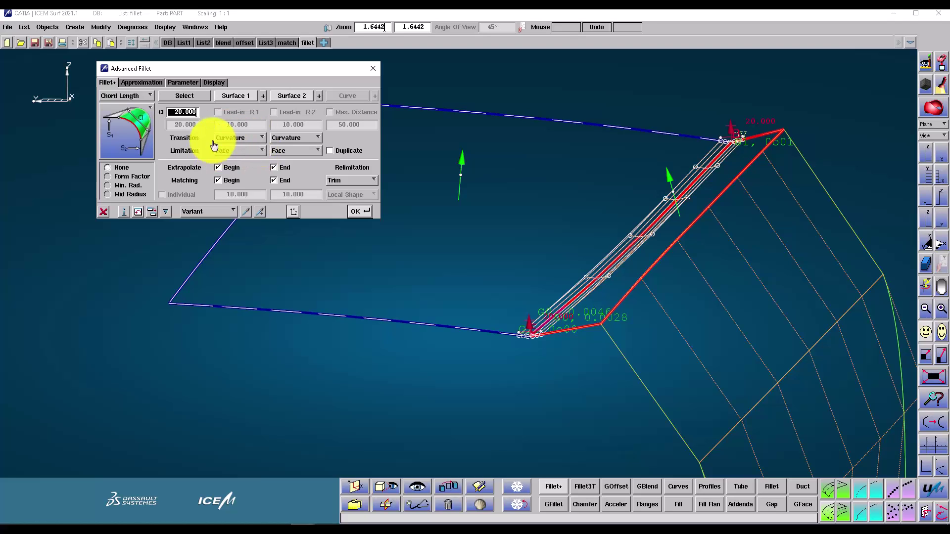
left_click(143, 98)
left_click(142, 97)
left_click(144, 121)
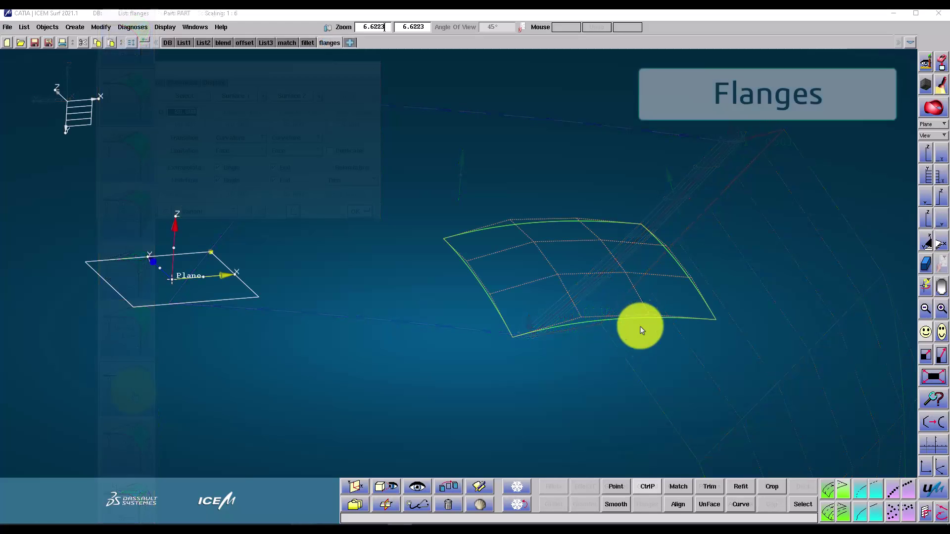
Step: Start Flanges and pick three adjoining patch edges as the spine curve, leaving out the lower front edge
left_click(826, 505)
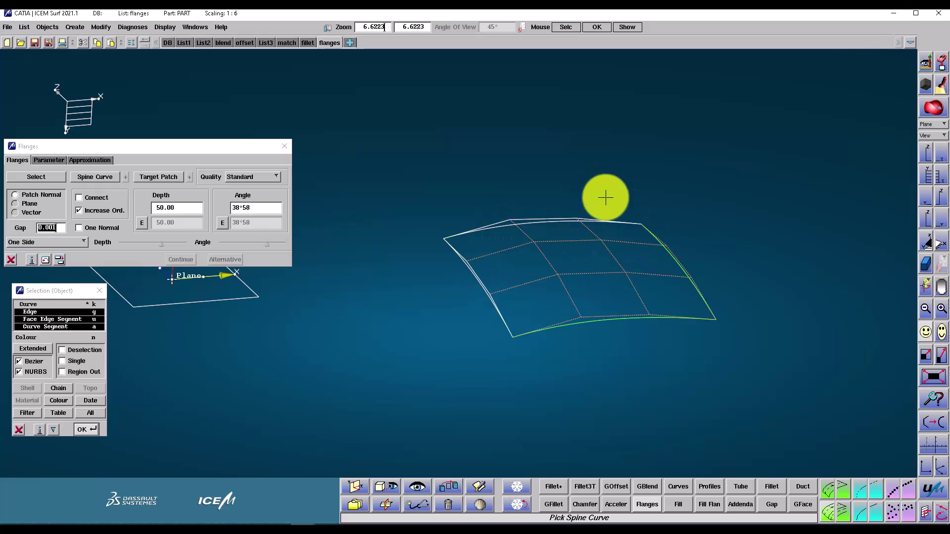
left_click(669, 253)
middle_click(634, 190)
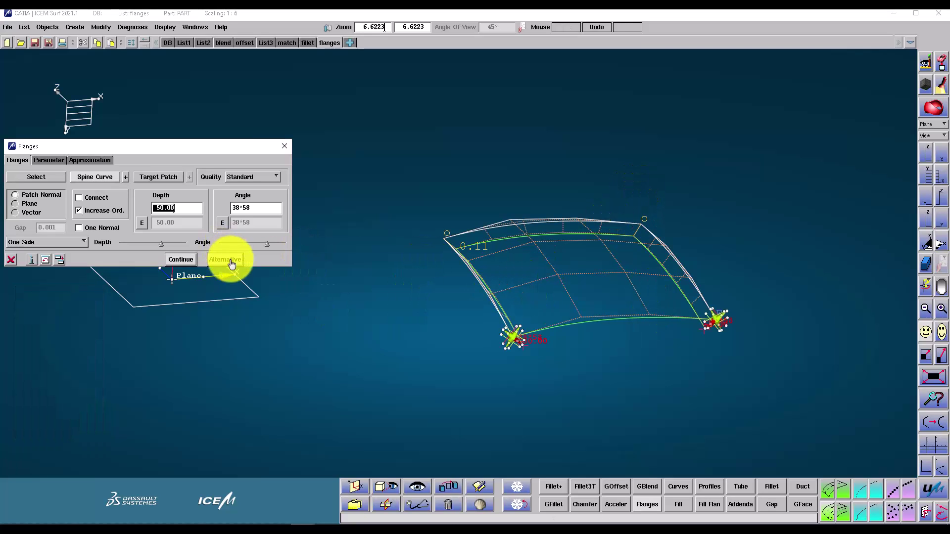
Step: Set the flange quality to Design and cycle through the alternative orientations to depth -50 and angle 38°58
left_click(252, 180)
left_click(248, 171)
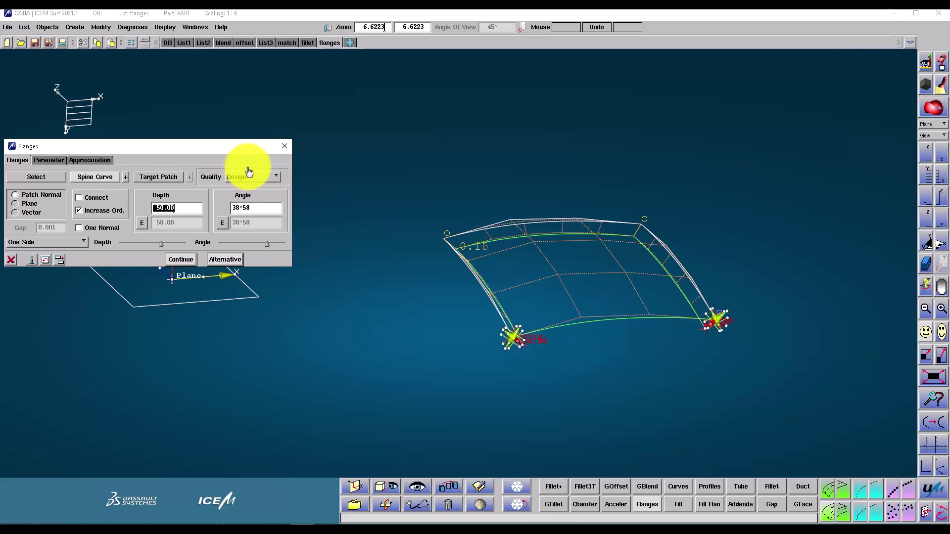
left_click(238, 263)
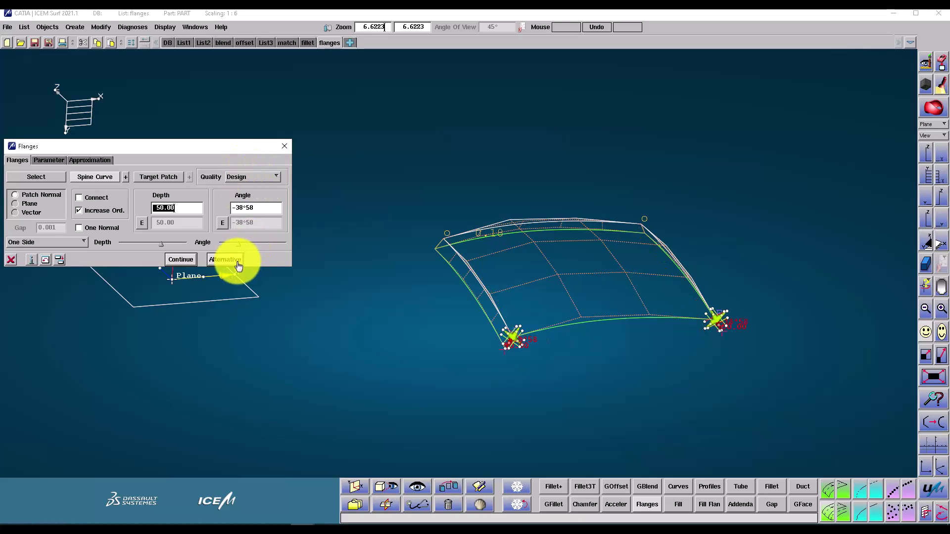
left_click(237, 264)
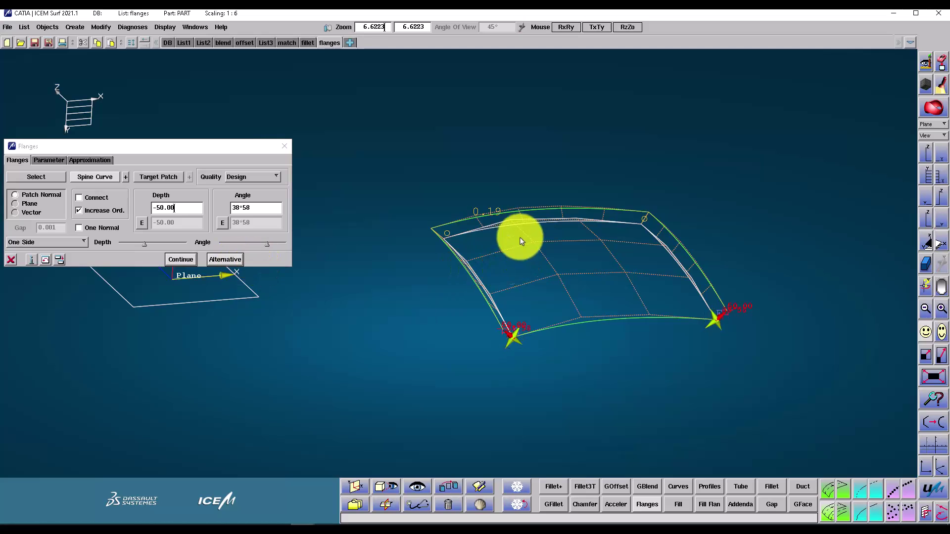
Step: Swing the flange with its angle handle at the front corner of the patch to about -38°16
middle_click_drag(515, 240, 588, 231)
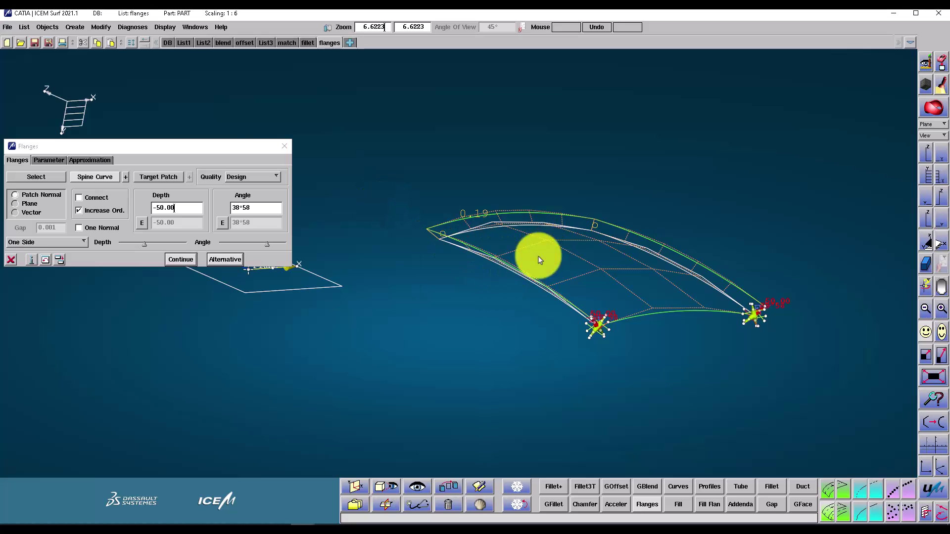
left_click(28, 204)
scroll(501, 237, "up", 3)
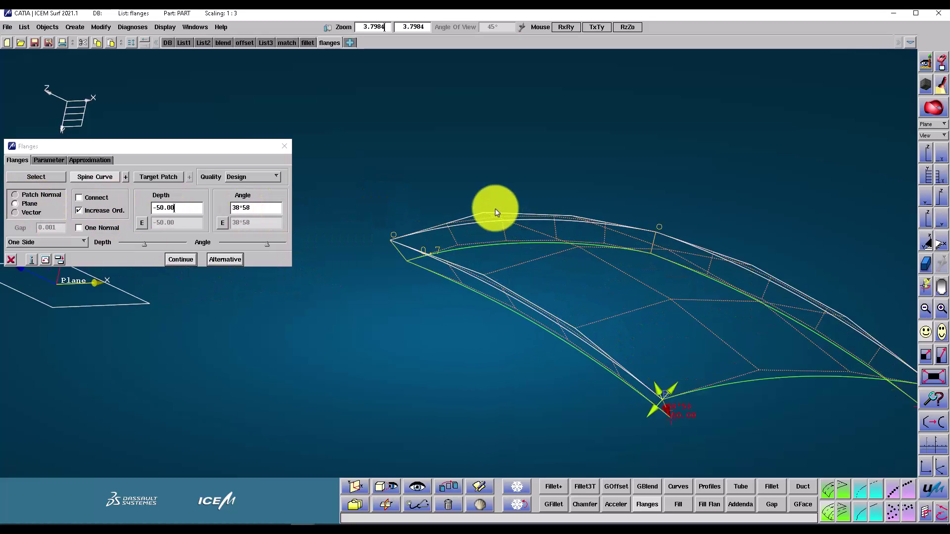
left_click_drag(669, 420, 617, 442)
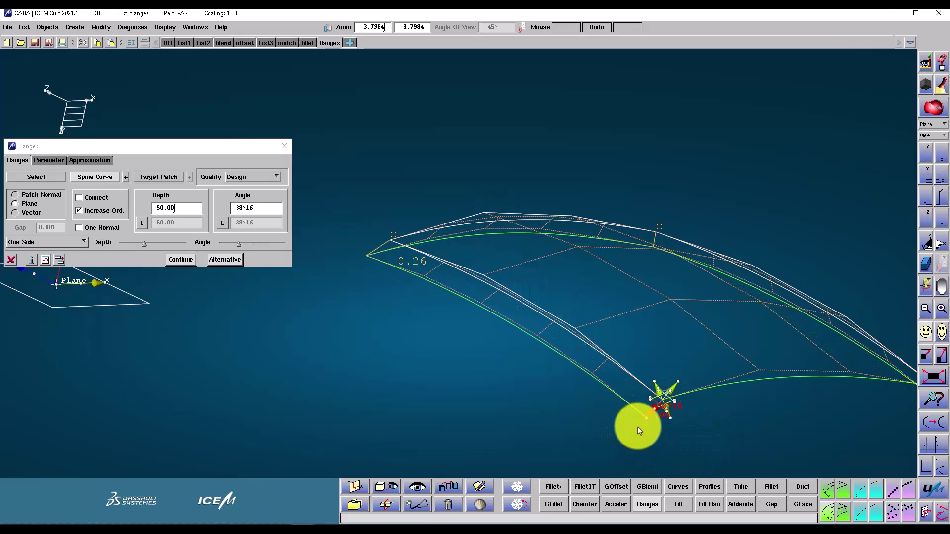
Step: Pull the flange's depth handle outward at the front corner to a depth of about -94.44
scroll(658, 391, "up", 5)
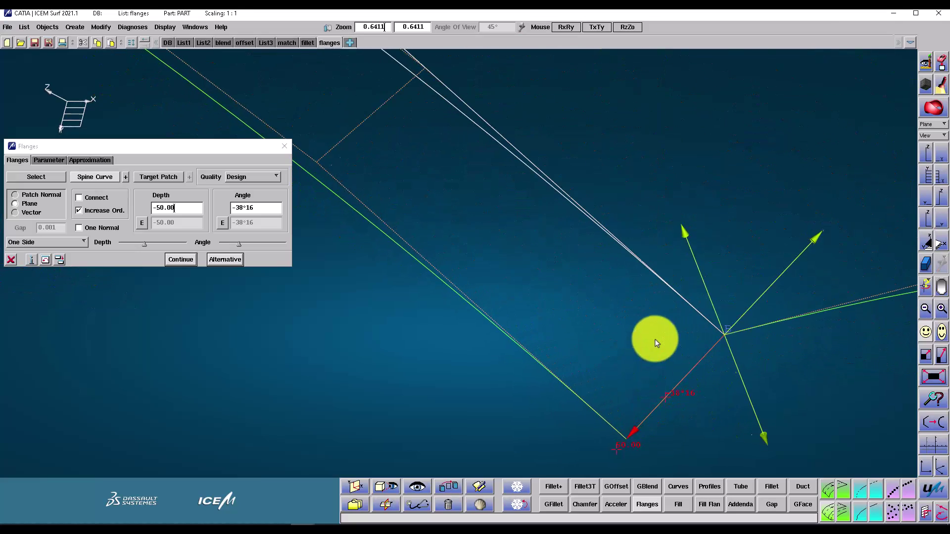
left_click_drag(622, 251, 478, 395)
scroll(589, 312, "down", 4)
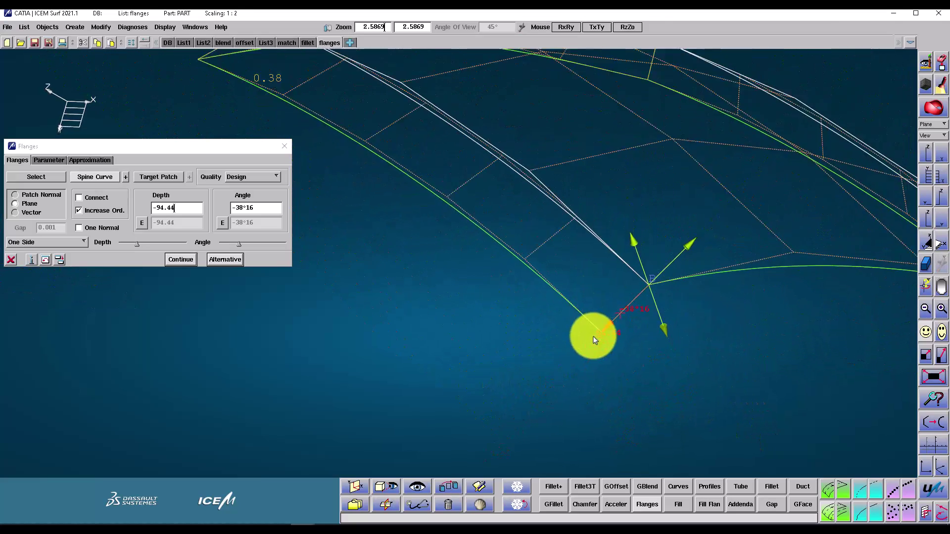
left_click(626, 310)
left_click(667, 263)
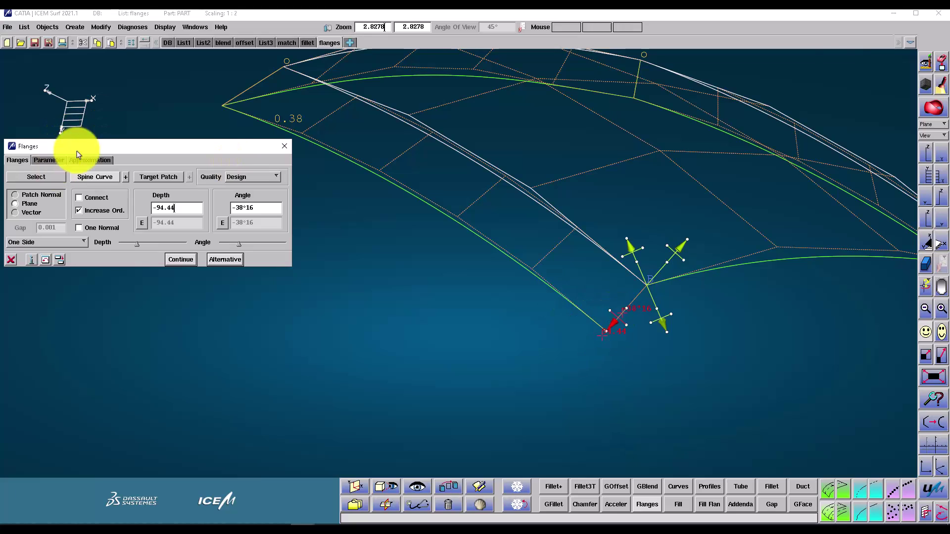
Step: Set the flange depth to exactly -100 and inspect the updated flange around the patch
left_click(175, 208)
type("-")
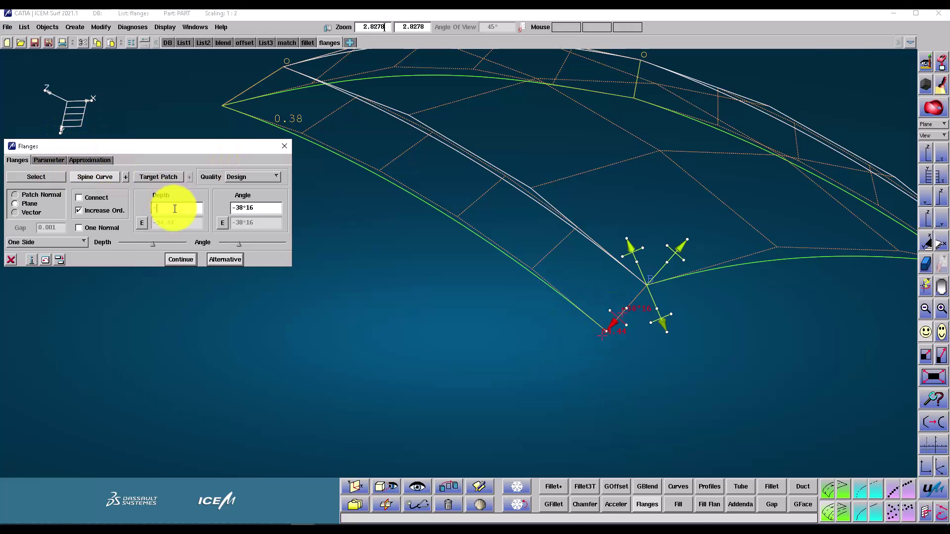
type("100")
key("Return")
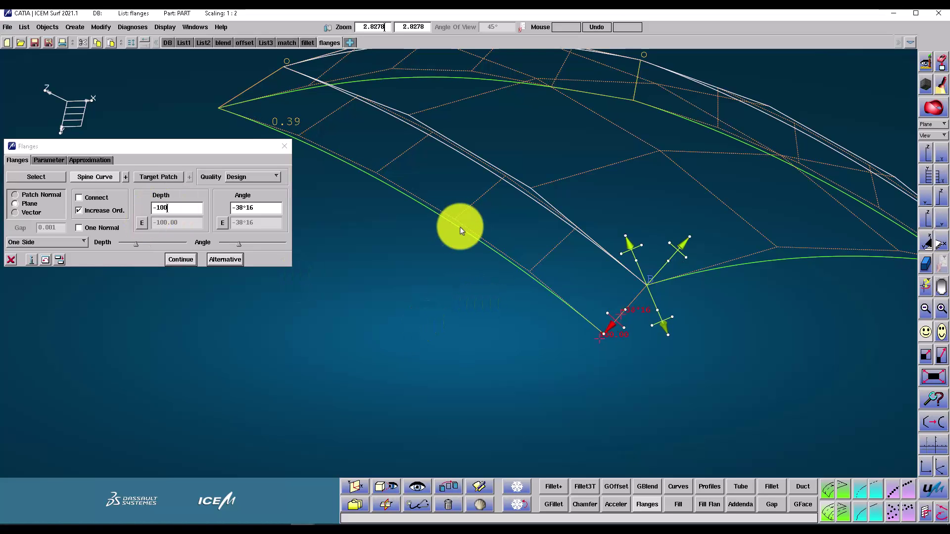
right_click_drag(536, 223, 558, 223, "ctrl+shift")
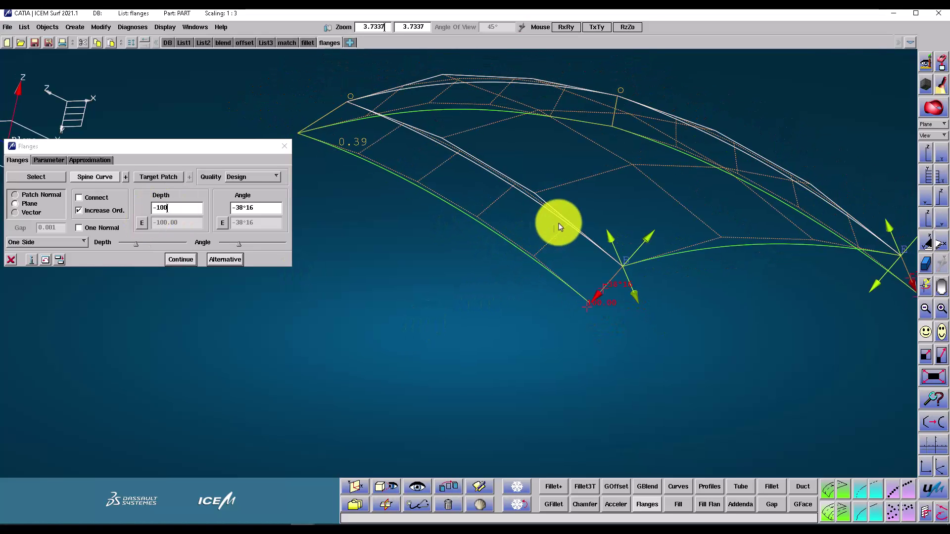
left_click_drag(558, 222, 553, 262, "ctrl+shift")
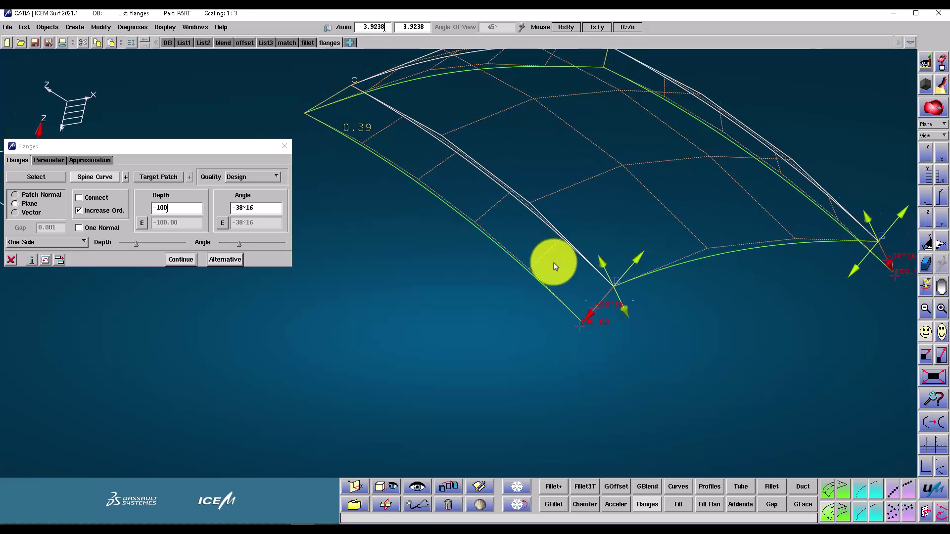